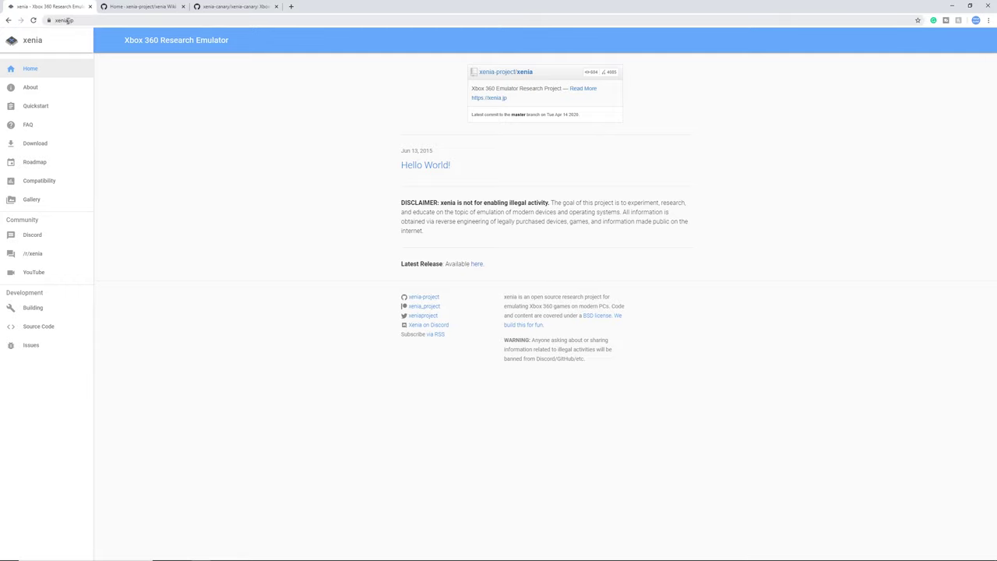
Download xenia_master.zip from the xenia.jp Download page into the xbox 360 folder.
click(51, 148)
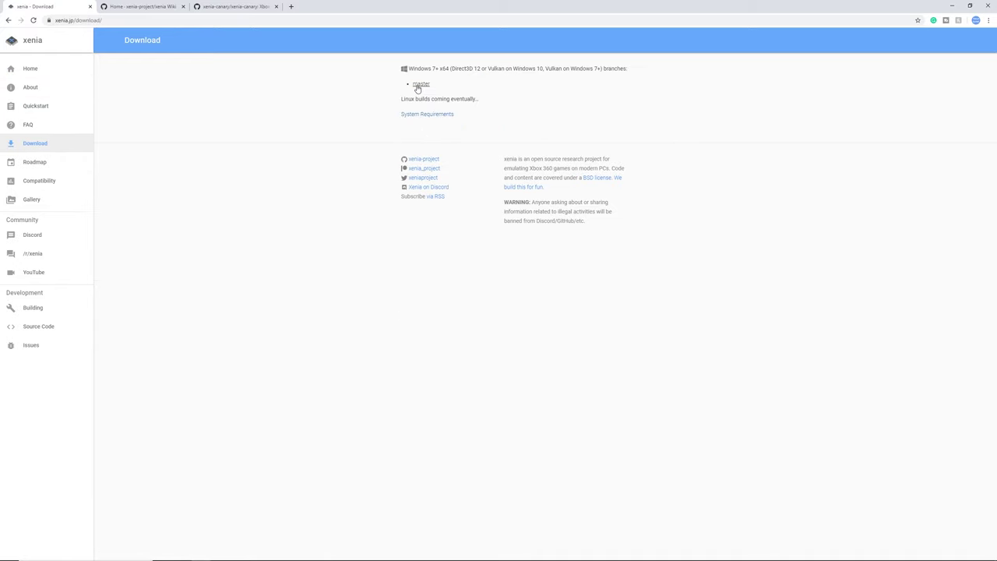
click(420, 86)
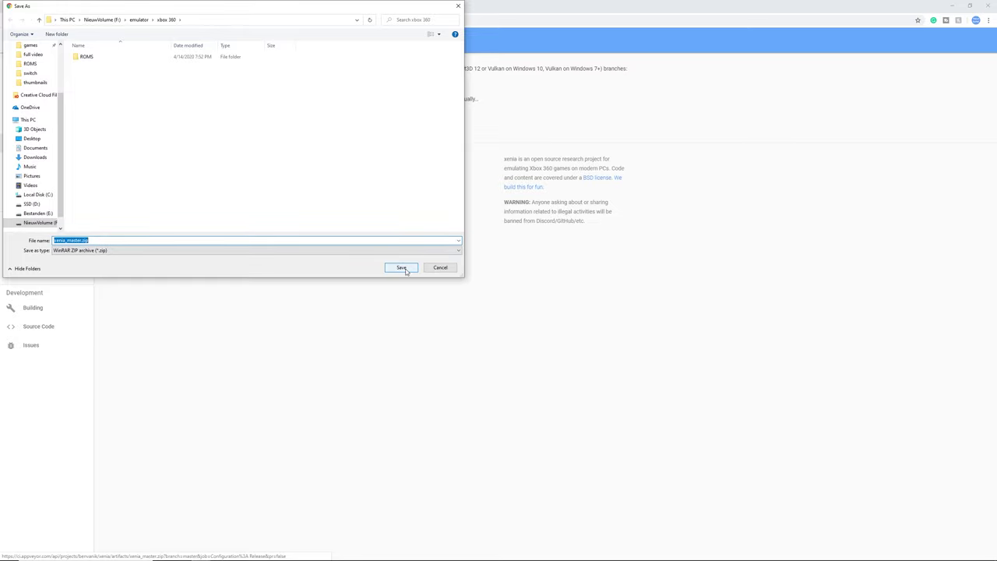
click(403, 269)
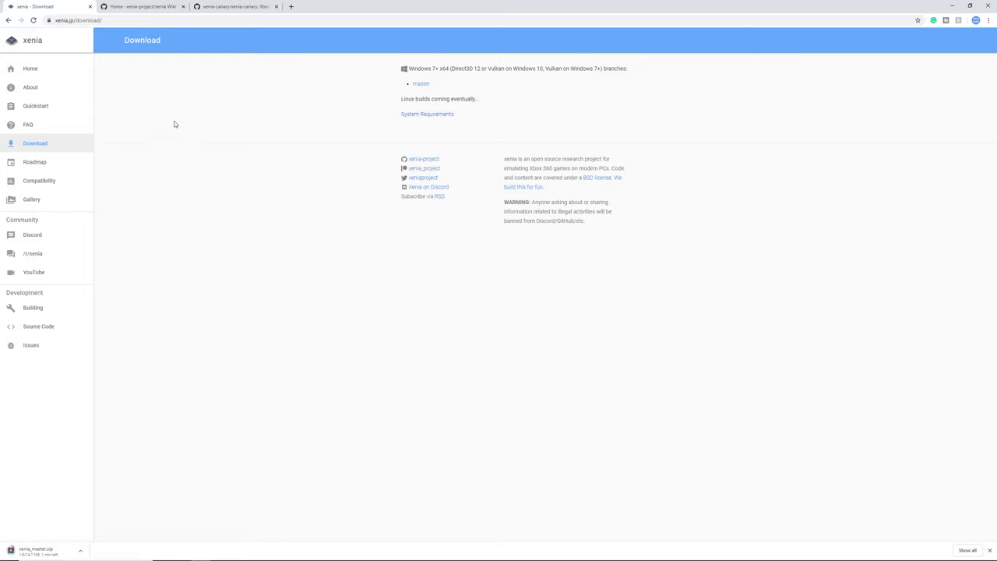
Save xenia-canary.zip from the latest xenia-canary GitHub release, then return to the xenia.jp tab.
click(235, 8)
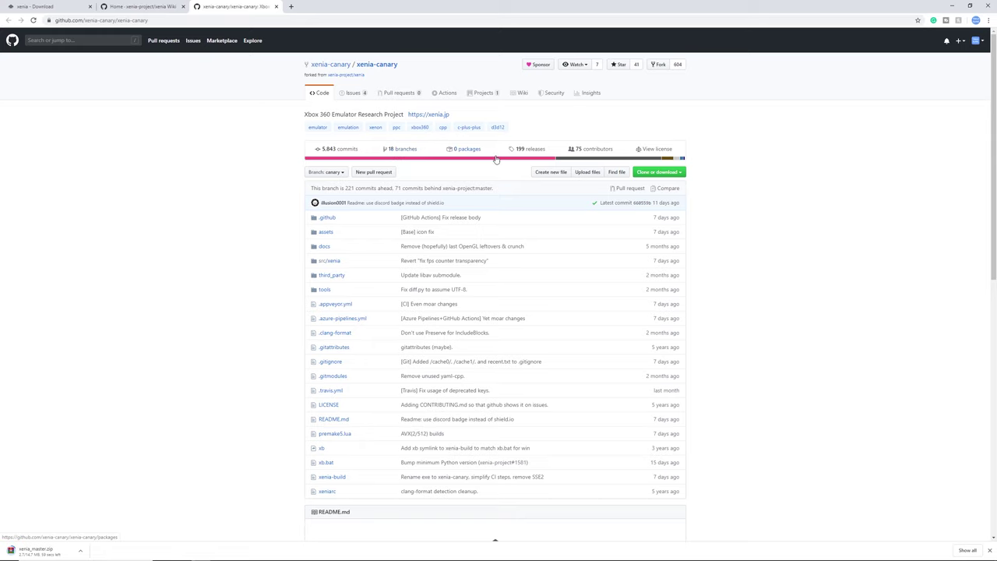
click(532, 151)
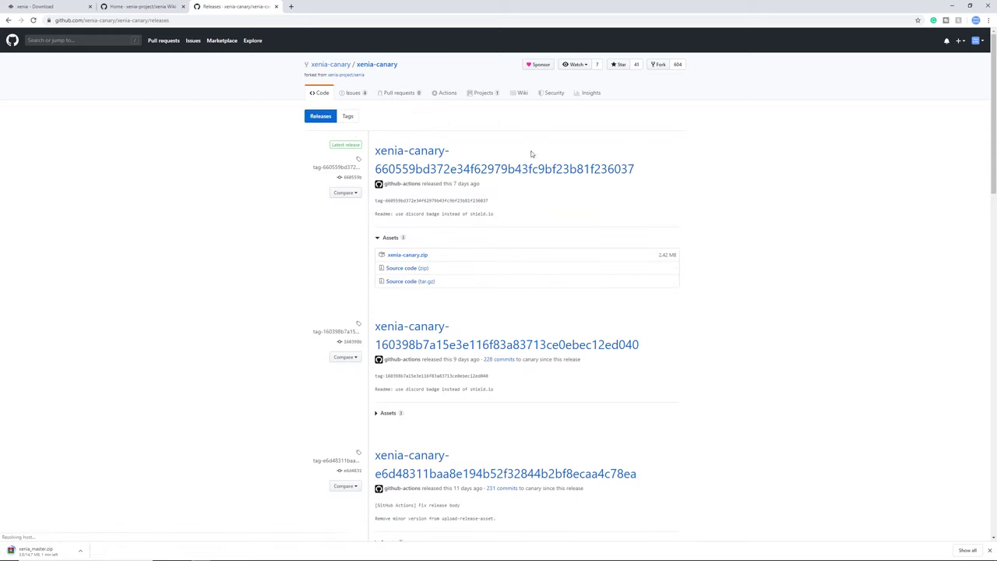
click(421, 258)
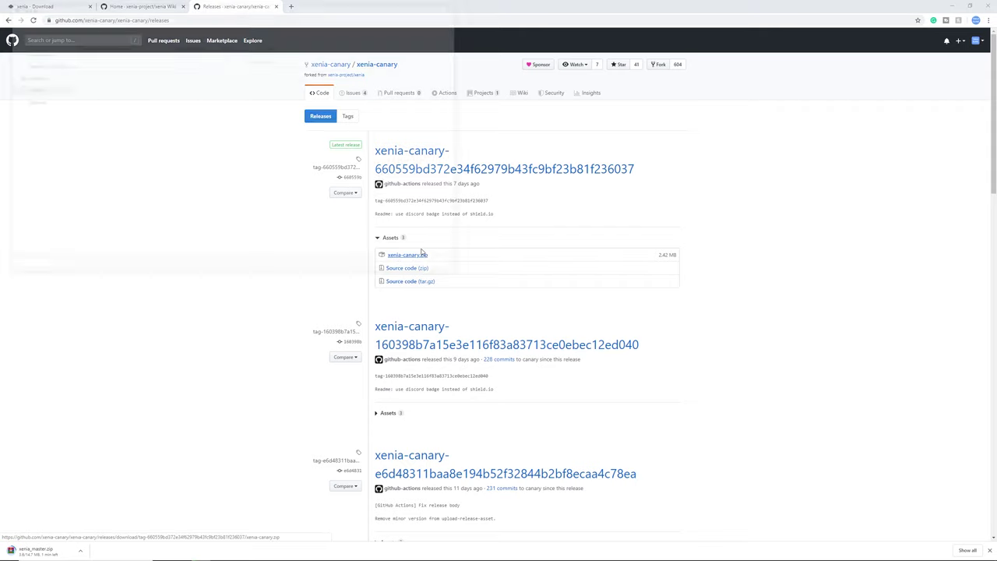
click(402, 269)
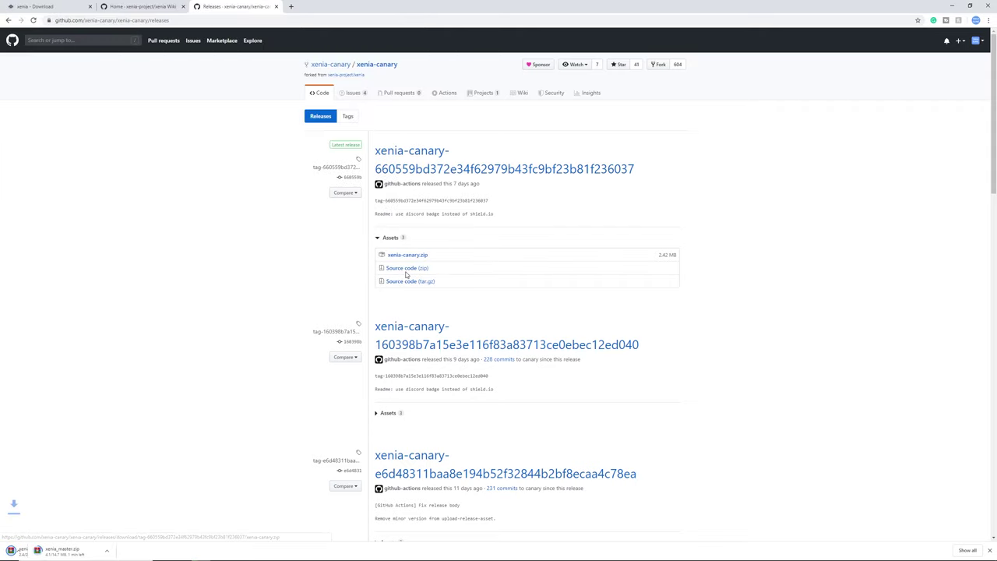
click(67, 7)
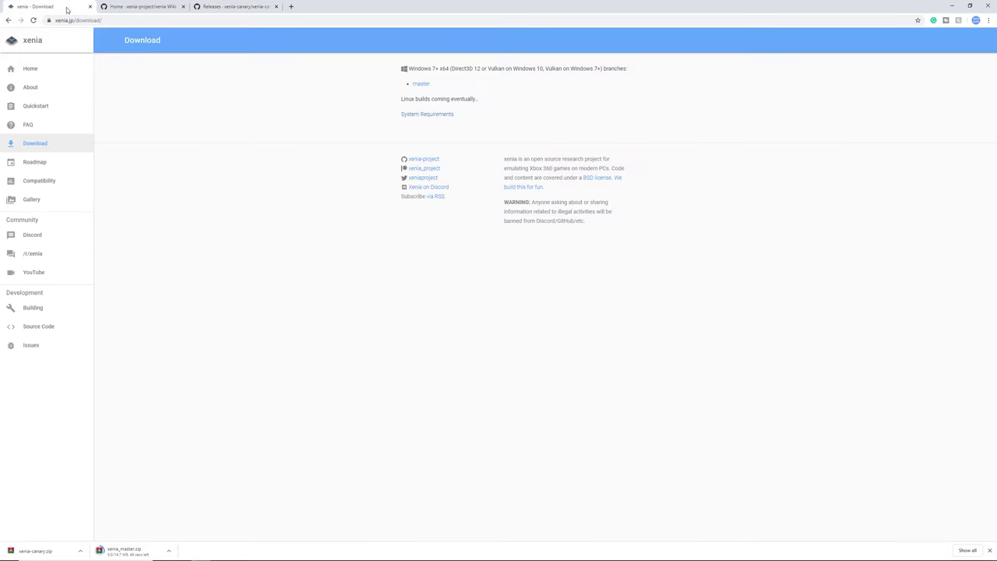
Open the Quickstart page and review the requirements, noting Windows 10 and GTX 980 Ti.
click(32, 107)
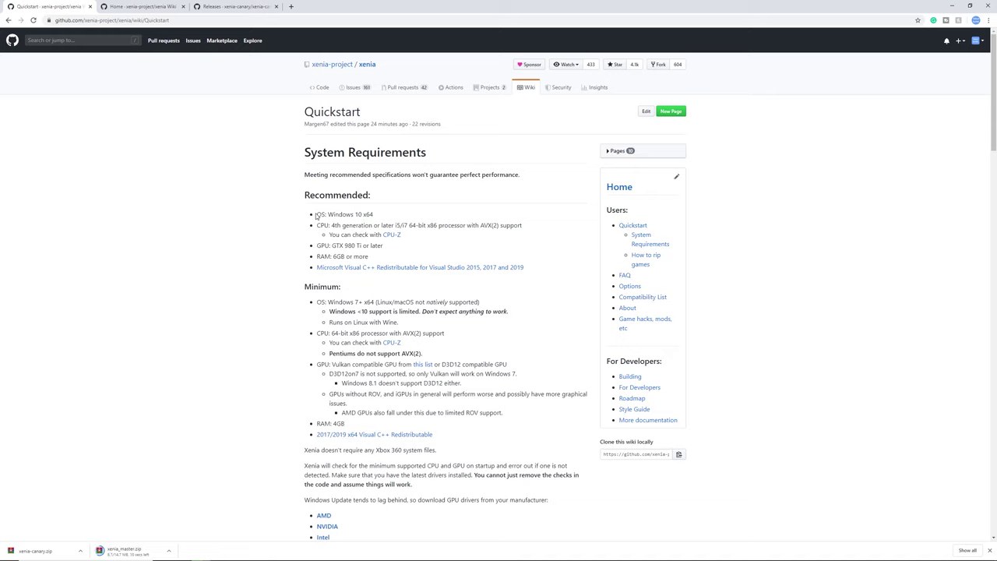
drag(318, 213, 480, 270)
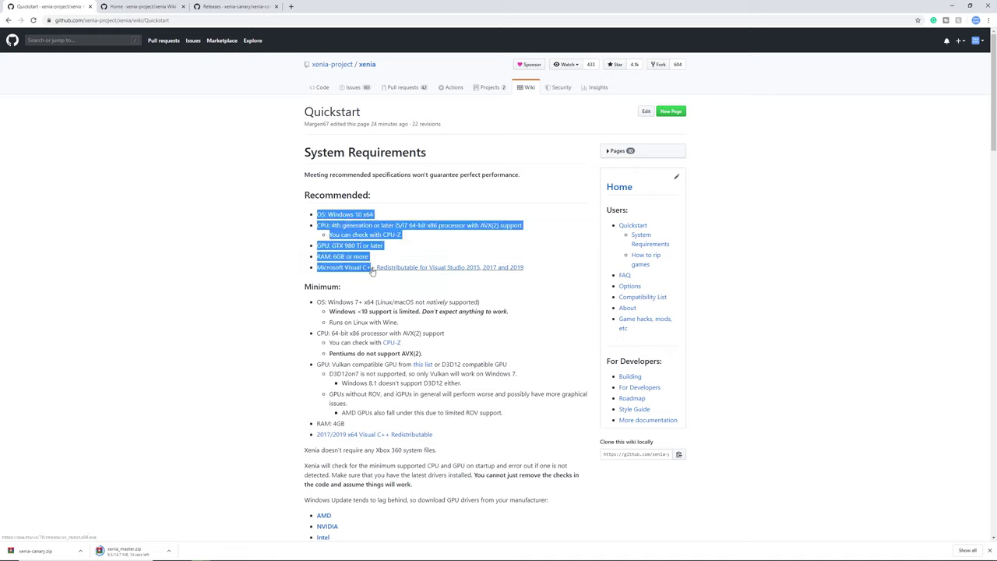
click(413, 258)
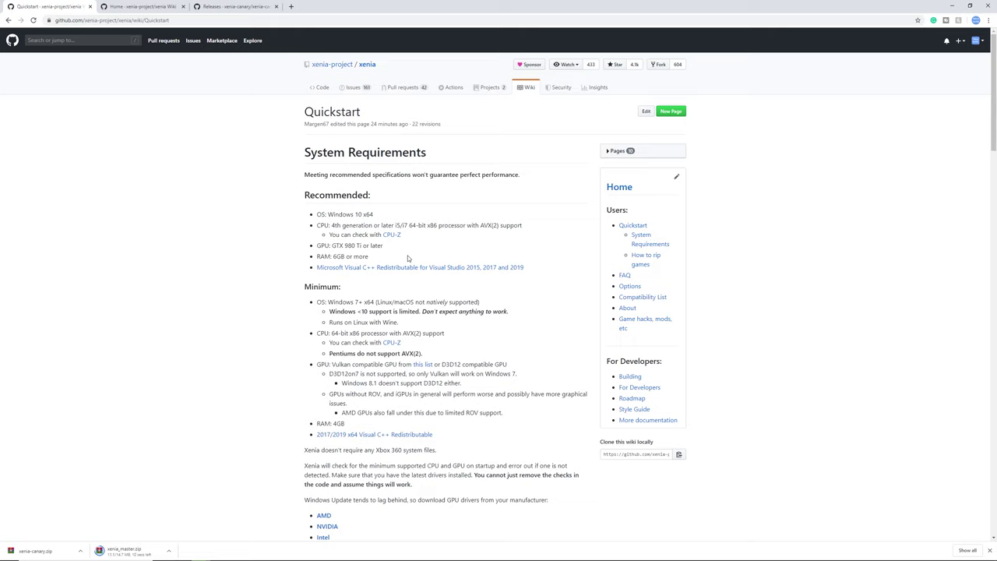
drag(330, 215, 422, 226)
click(392, 219)
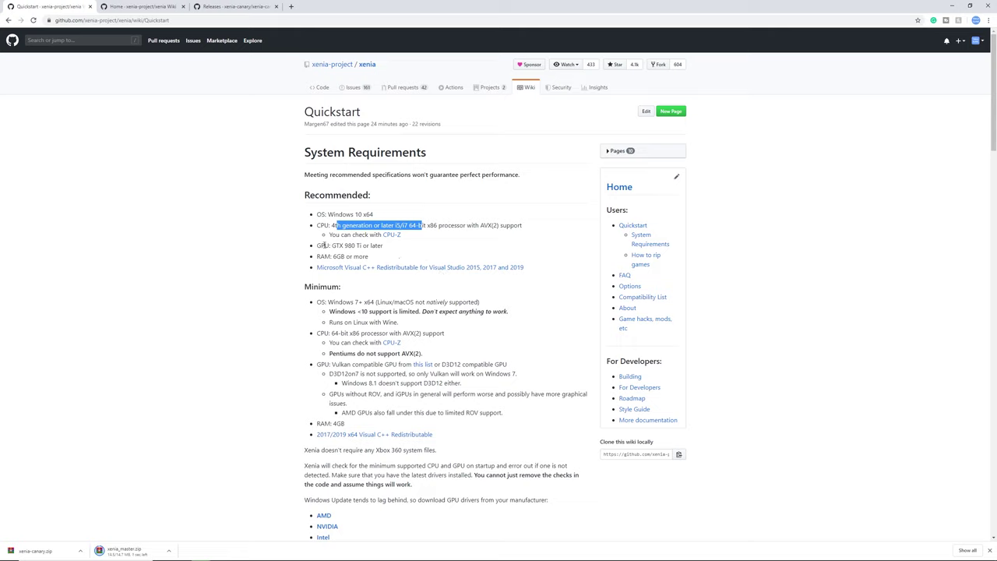
drag(318, 245, 342, 245)
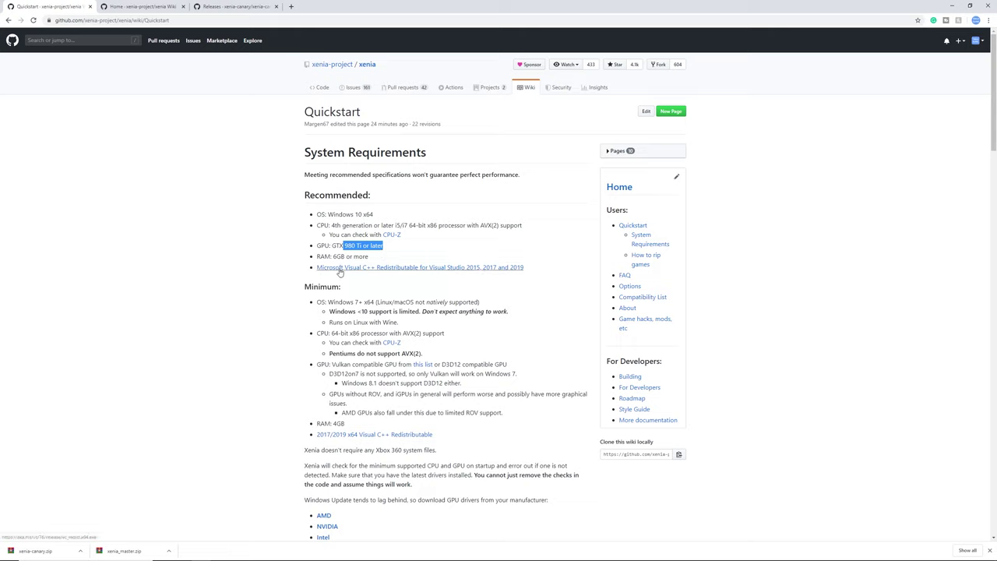
Start the Visual C++ Redistributable download, then cancel saving the installer.
click(380, 269)
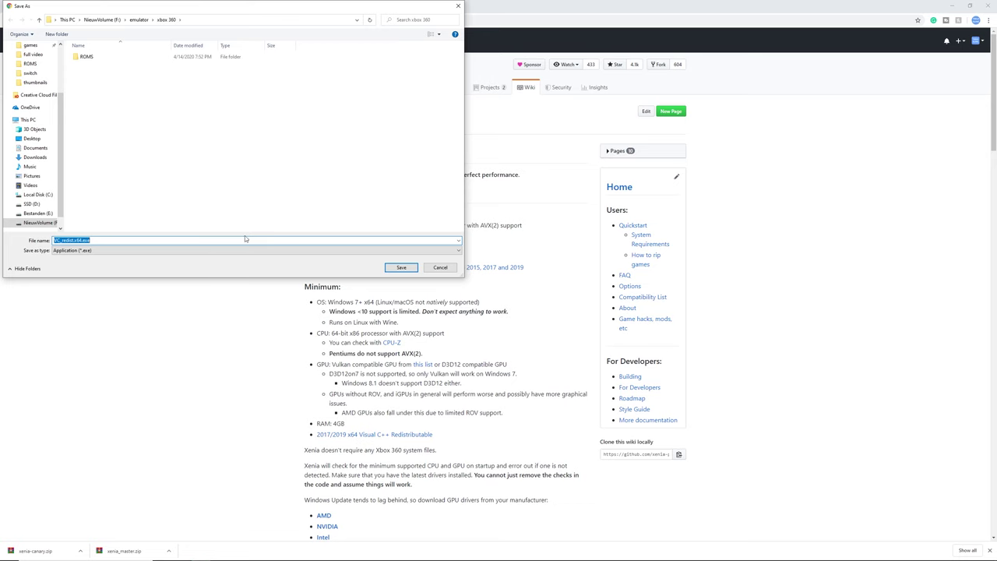
key(Escape)
scroll(432, 223, down, 4)
scroll(511, 290, up, 4)
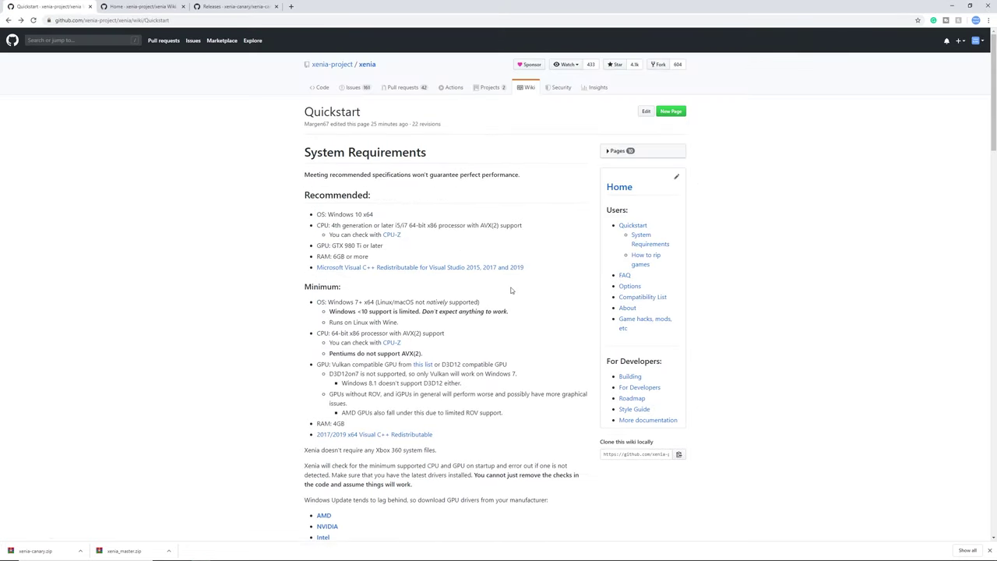
From the wiki home, preview and close How to rip games, then open Options in a new tab.
click(529, 90)
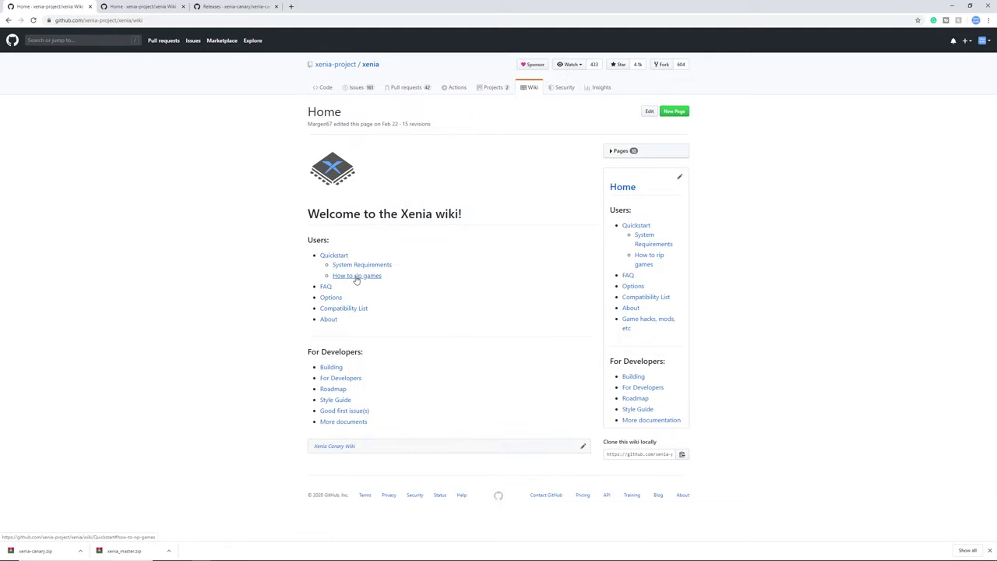
middle_click(358, 277)
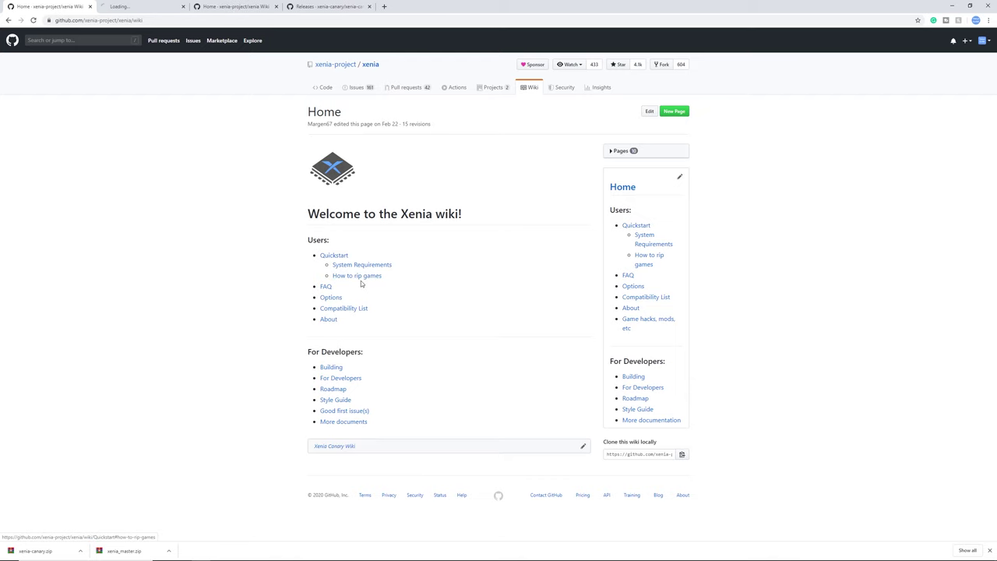
click(140, 6)
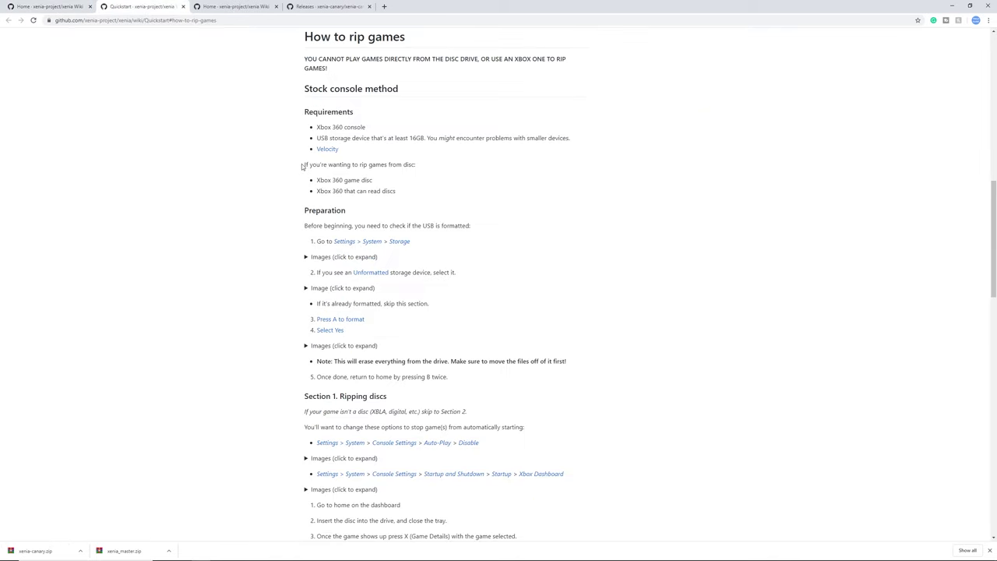
click(183, 6)
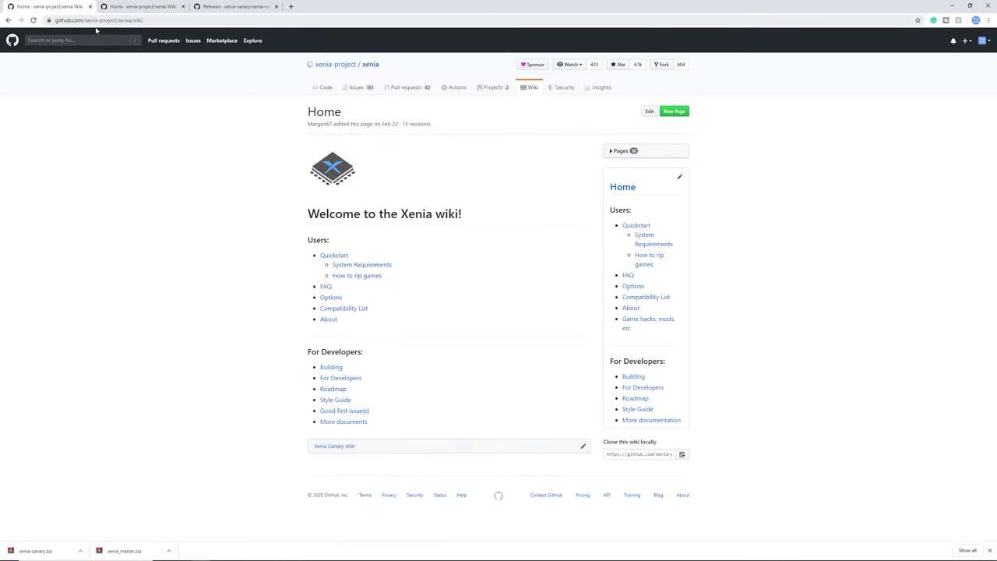
middle_click(330, 297)
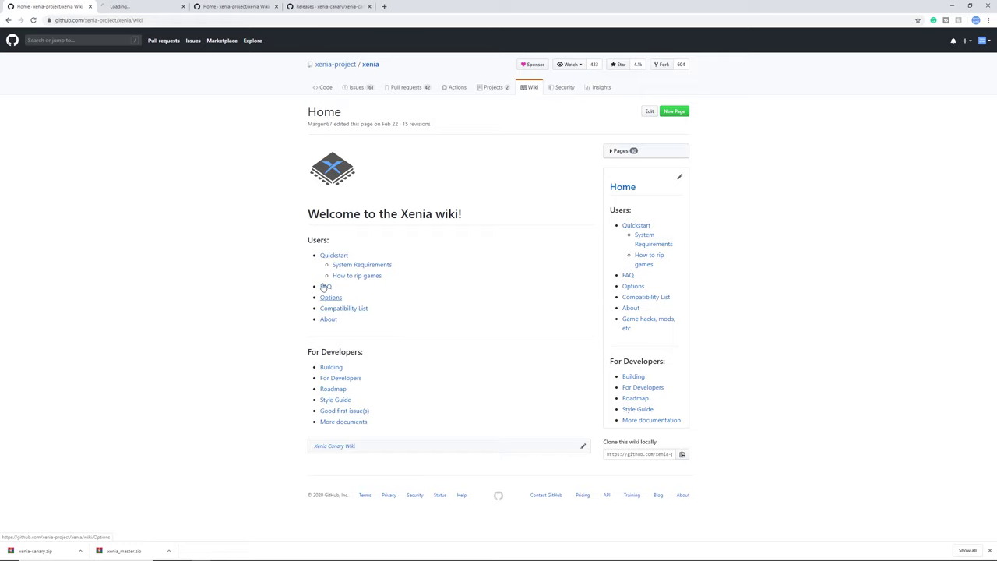
Read through the xenia wiki Options page and return to its top.
key(ctrl+Tab)
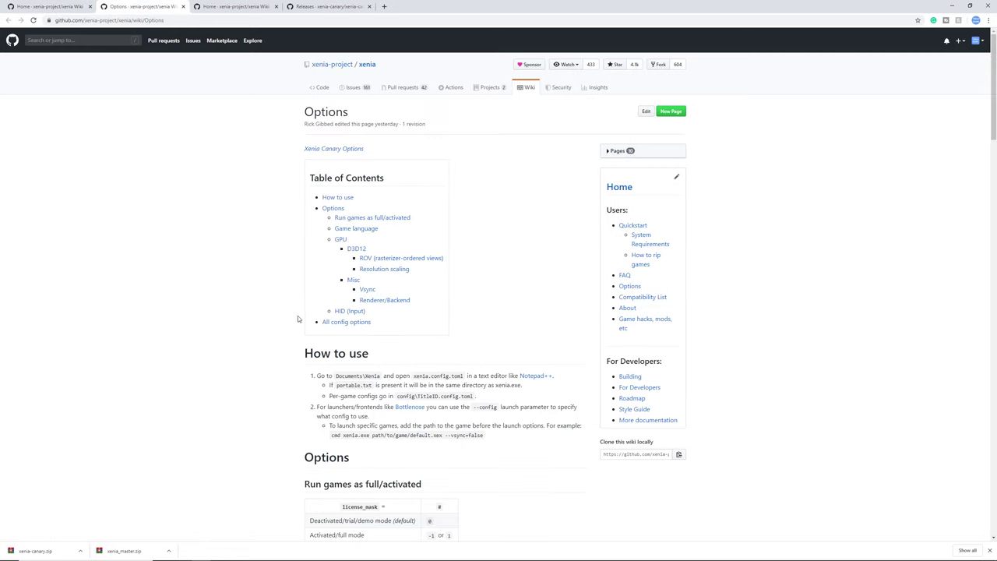
scroll(304, 321, down, 2)
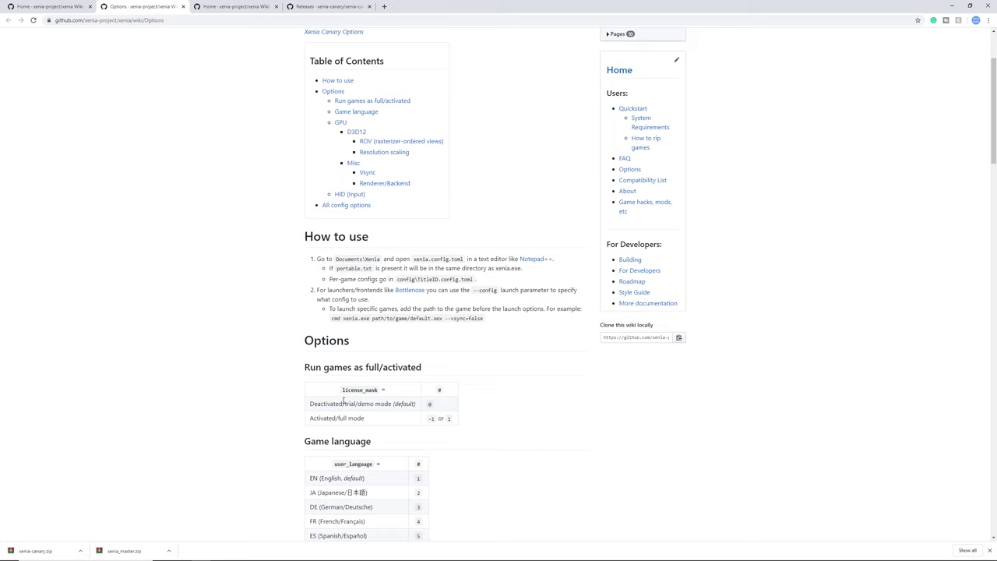
scroll(342, 400, down, 1)
drag(372, 191, 343, 191)
scroll(383, 244, down, 2)
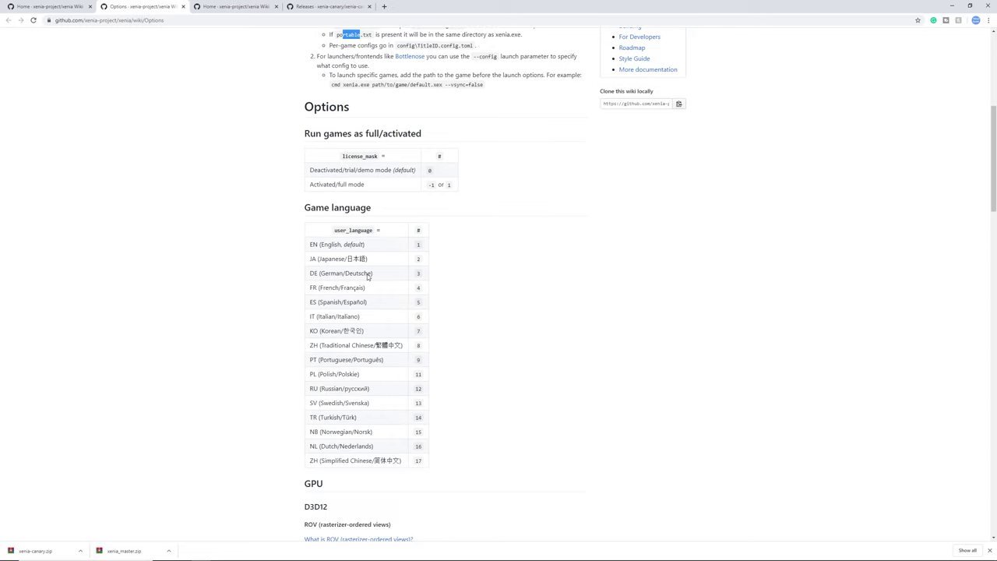
scroll(367, 276, down, 3)
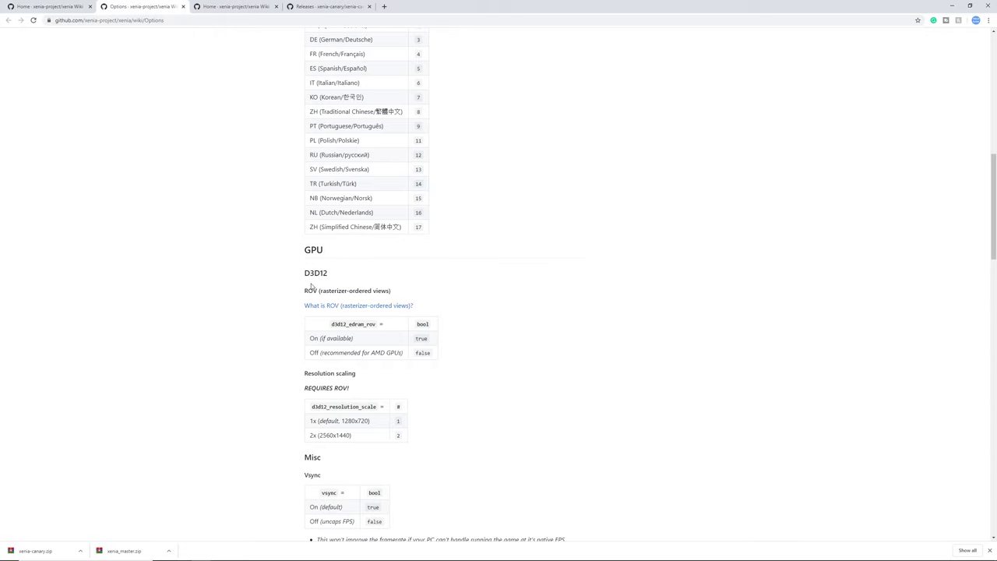
scroll(310, 286, down, 2)
scroll(420, 320, down, 4)
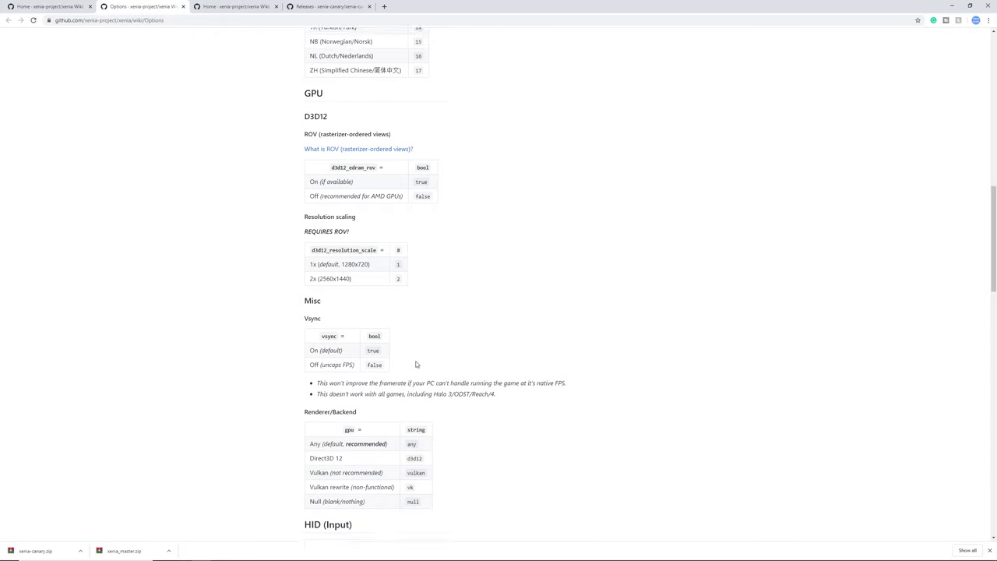
scroll(422, 365, down, 2)
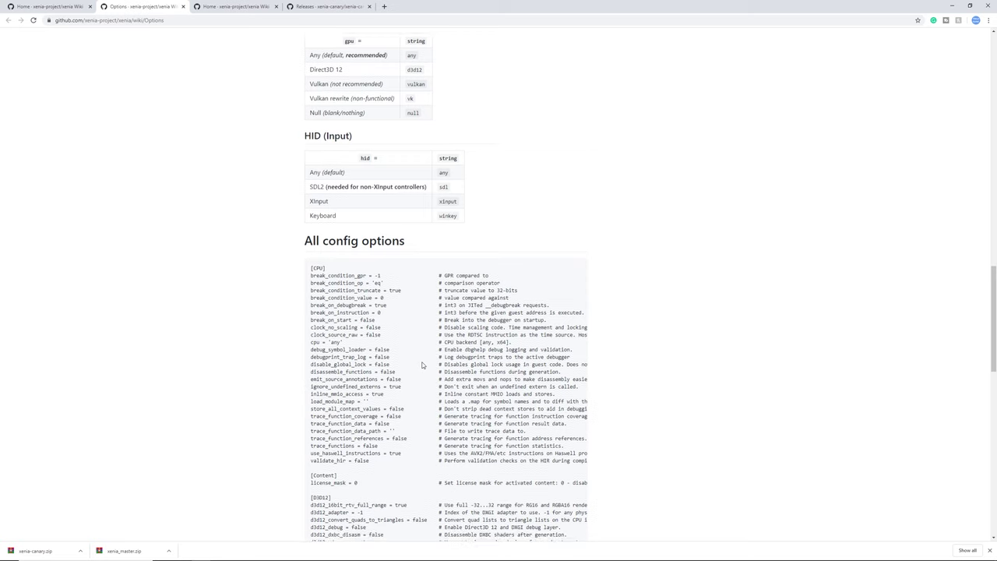
key(Home)
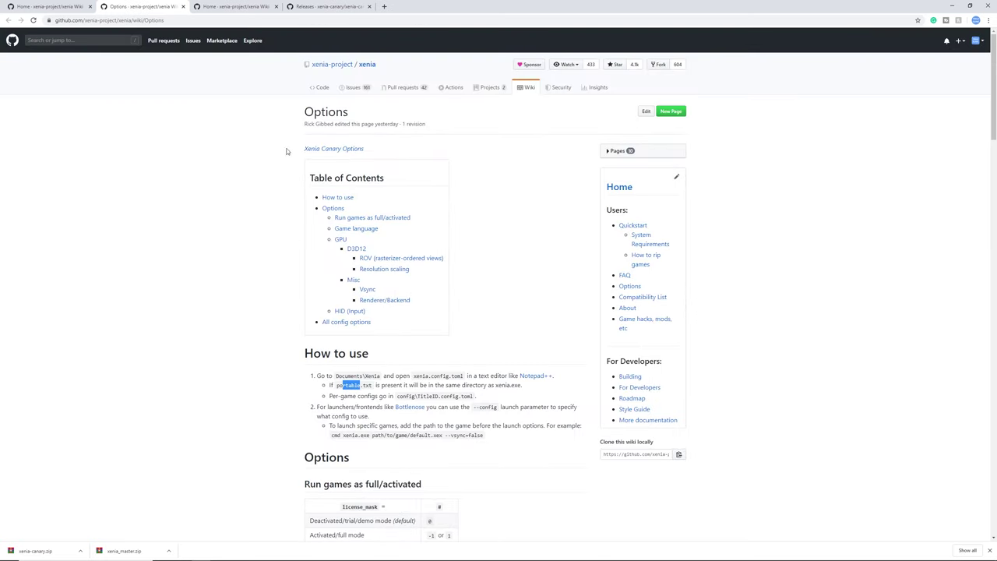
Open the Xenia Canary Options wiki page, then bring up the xenia-canary.zip download's menu.
click(327, 151)
scroll(363, 218, down, 1)
scroll(363, 217, down, 3)
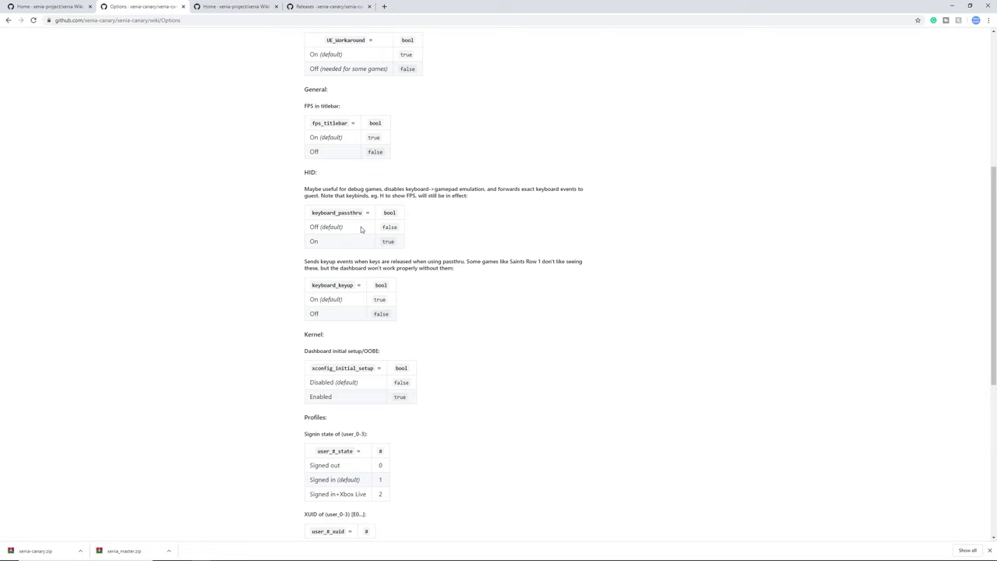
scroll(363, 229, up, 4)
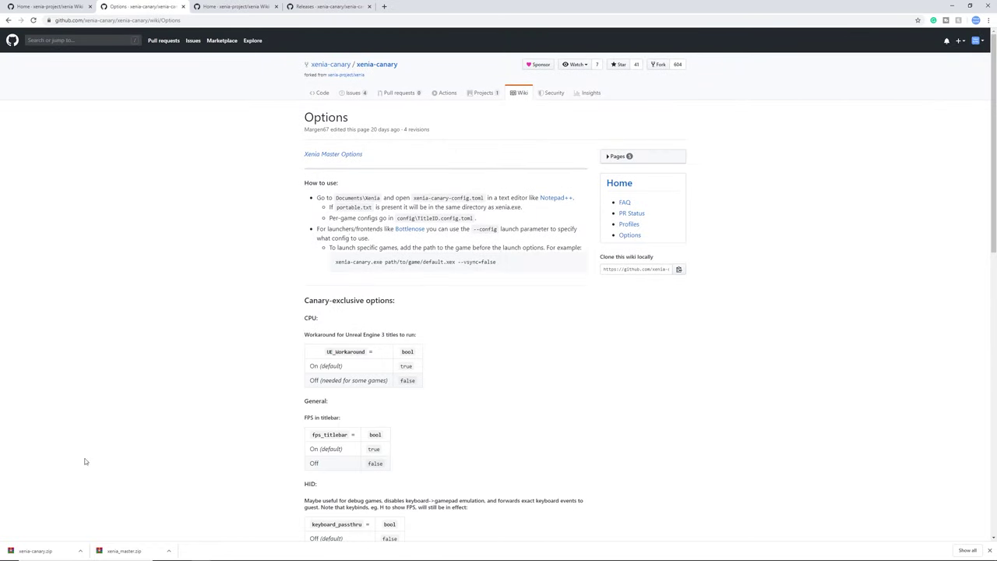
click(79, 553)
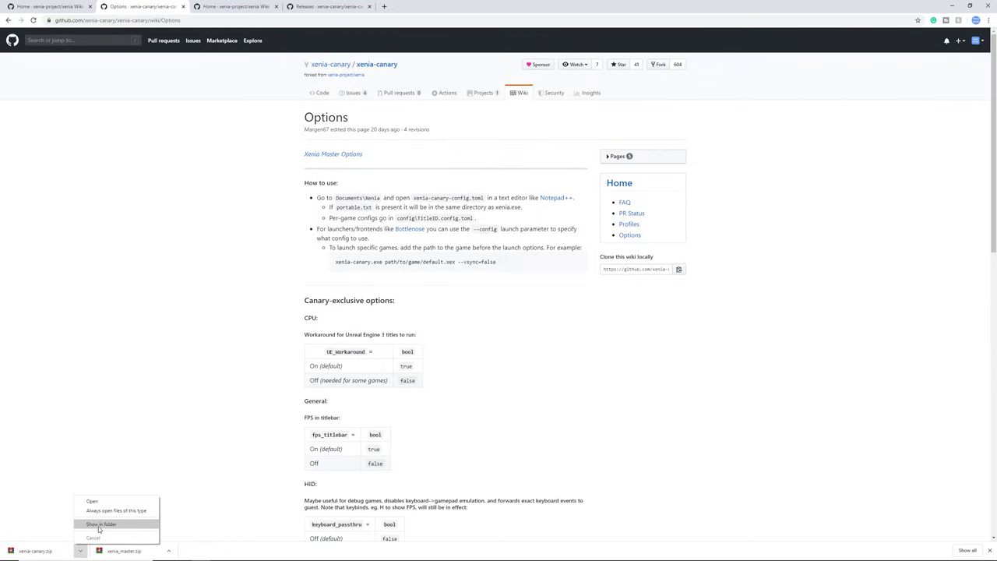
Extract xenia-canary.zip and xenia_master.zip into their own folders and open xenia-canary.
click(86, 526)
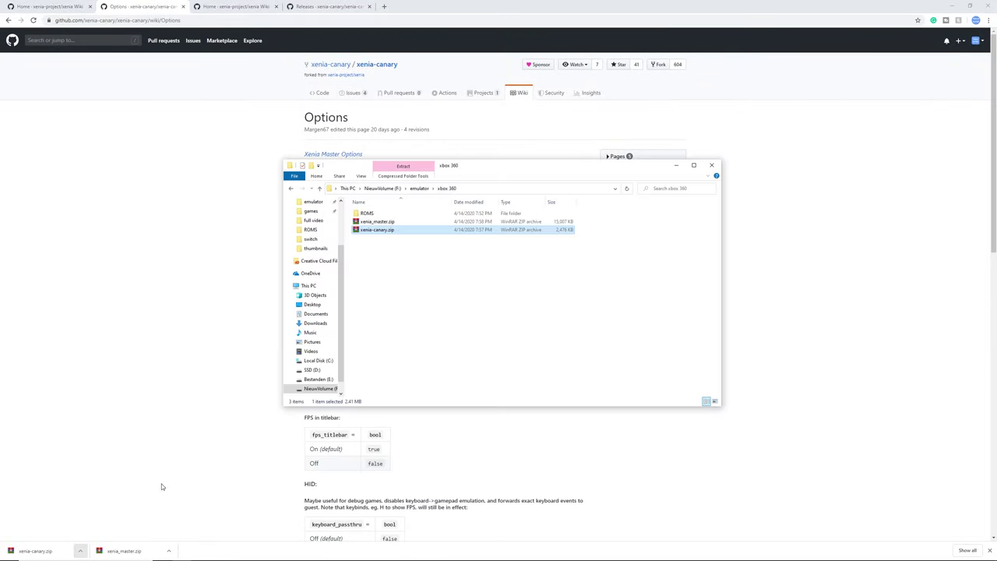
right_click(384, 231)
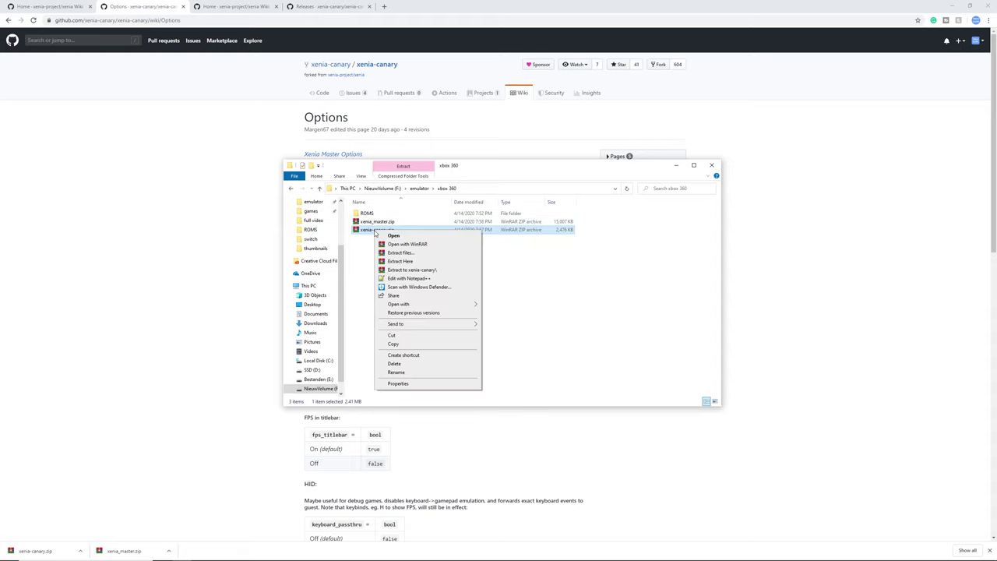
click(410, 269)
right_click(382, 231)
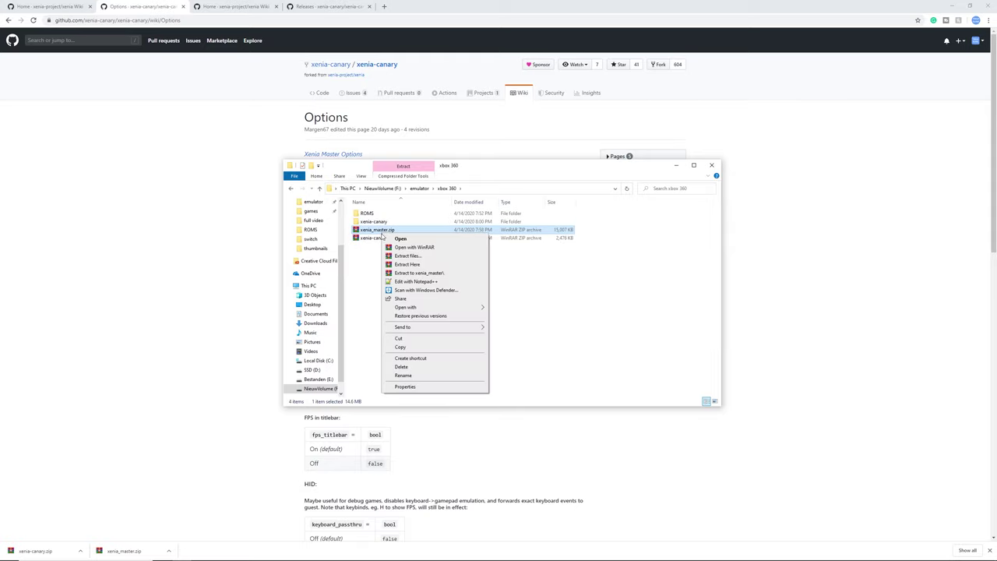
click(415, 272)
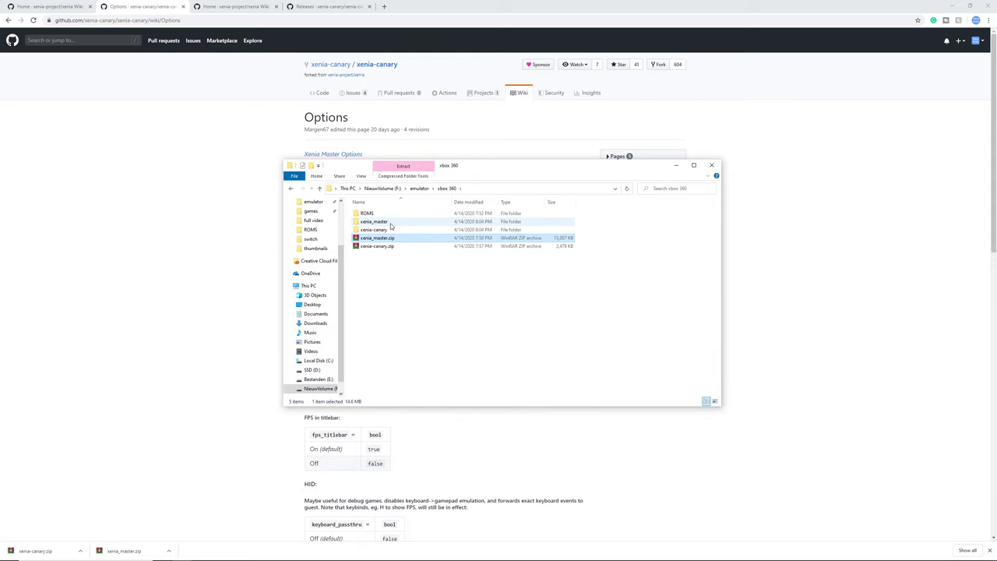
click(386, 230)
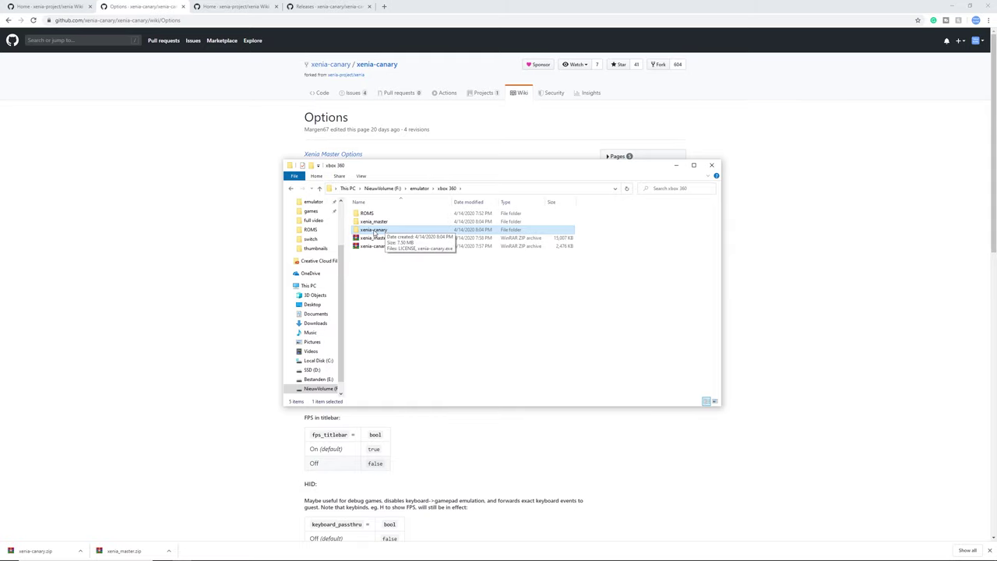
double_click(374, 230)
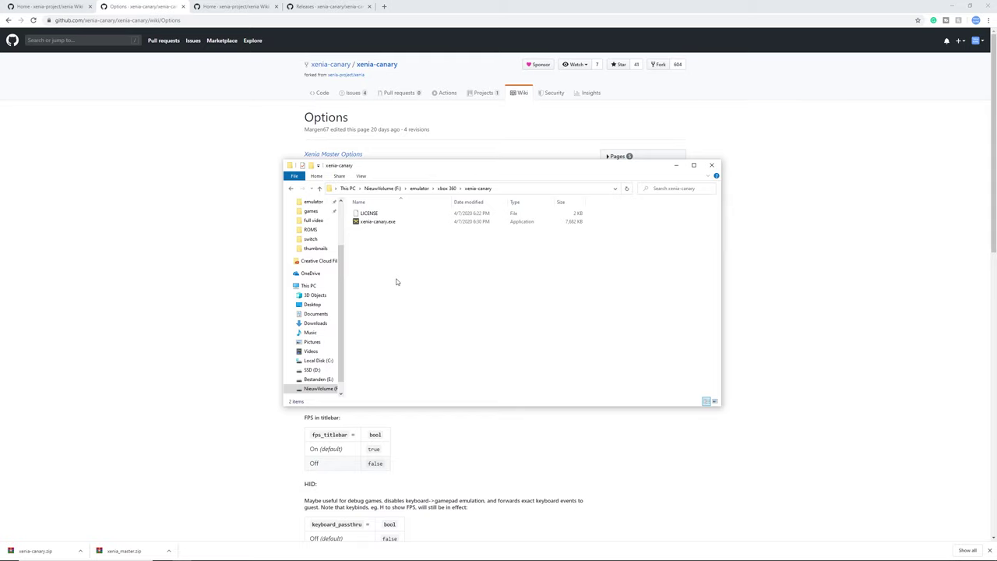
Create an empty text file named portable.txt in the xenia-canary folder.
right_click(396, 281)
mouse_move(425, 397)
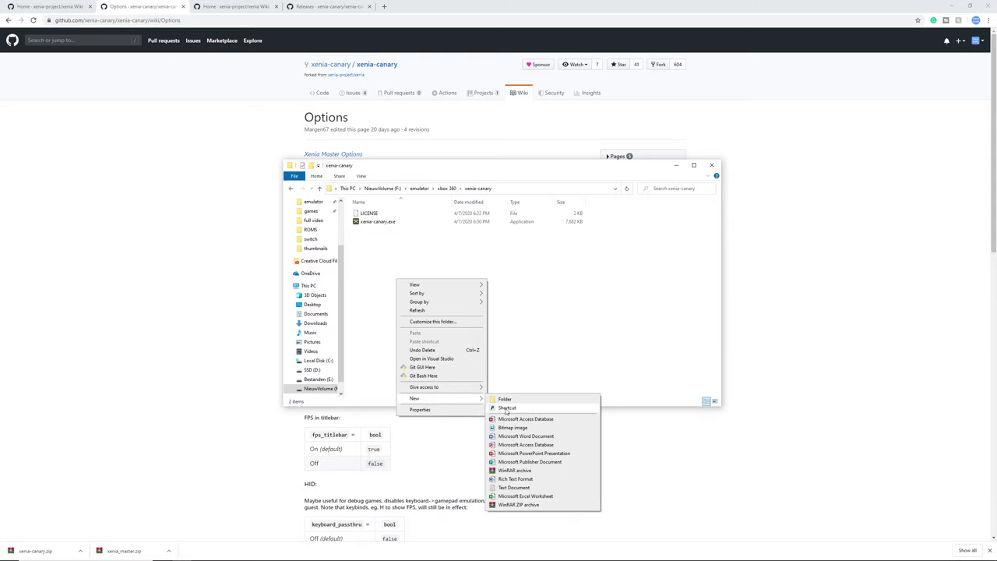
click(518, 487)
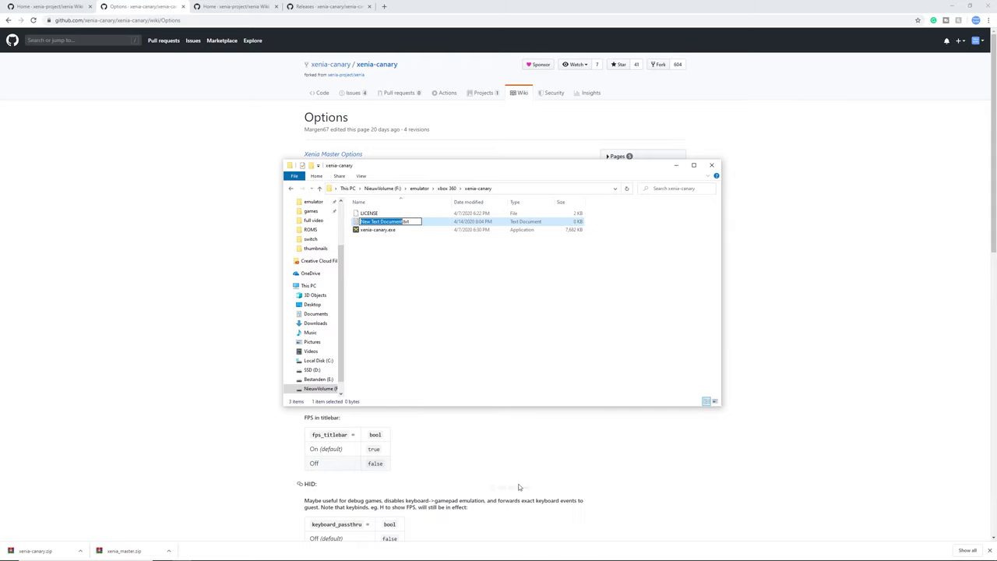
text(portable)
key(Return)
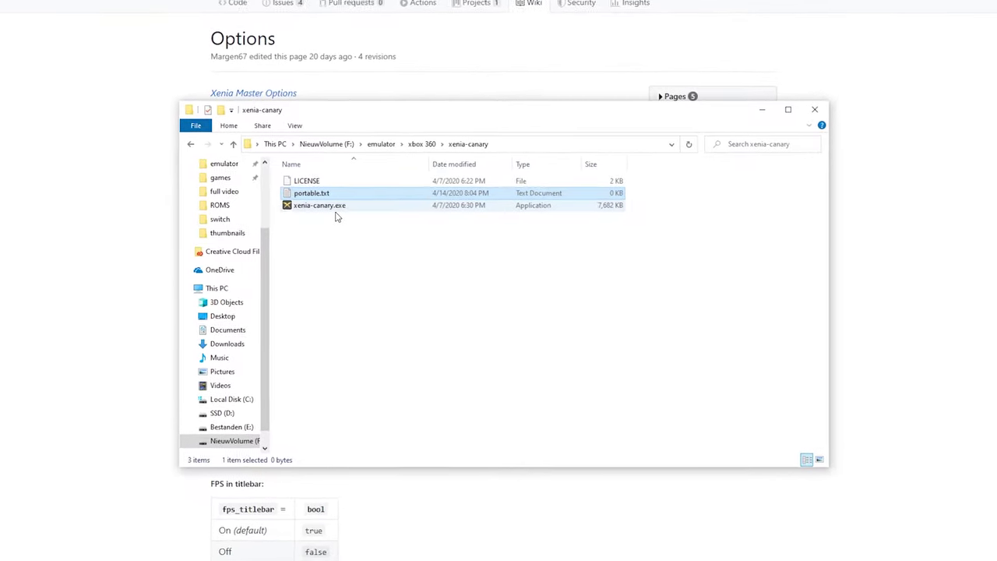
Run xenia-canary.exe once so it generates its files in the folder.
click(332, 215)
double_click(266, 187)
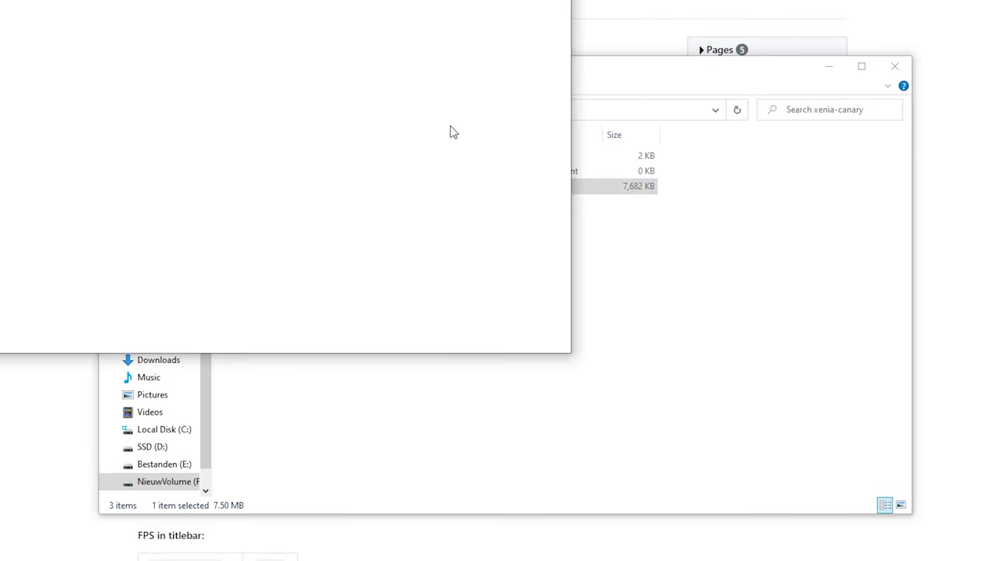
click(514, 258)
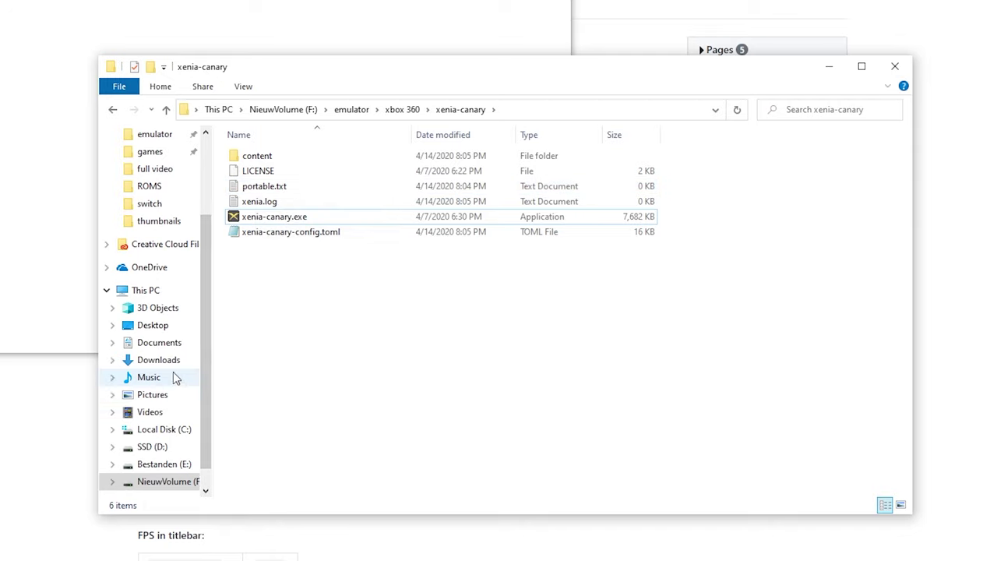
Inspect the four items in Documents\Xenia, then go back to the xenia-canary folder.
click(161, 343)
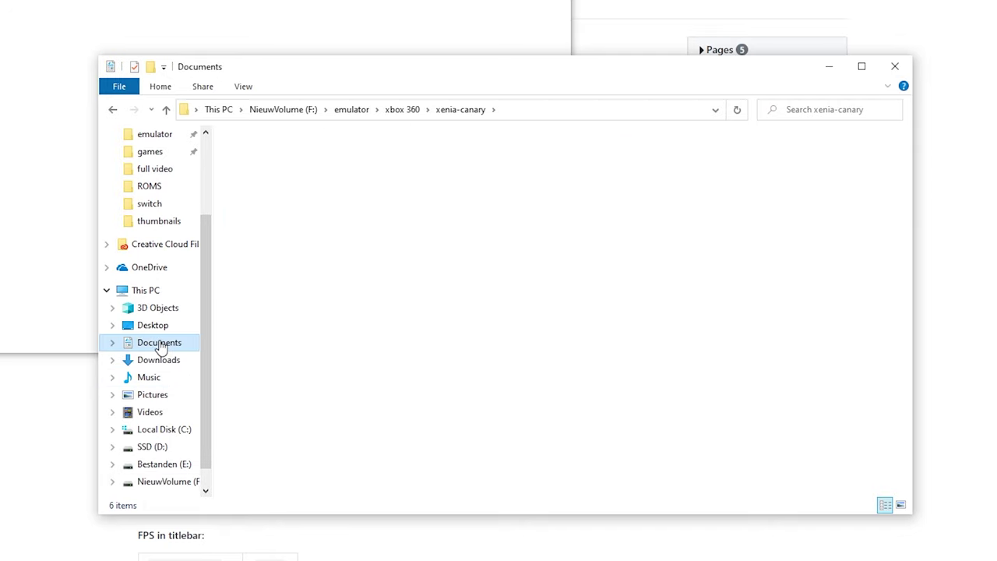
click(264, 445)
double_click(263, 444)
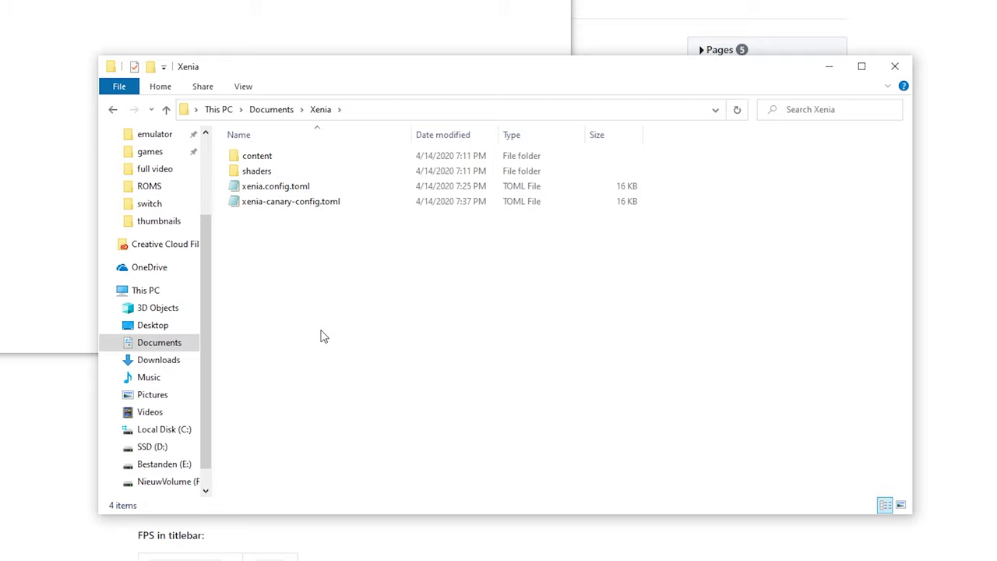
drag(320, 330, 318, 155)
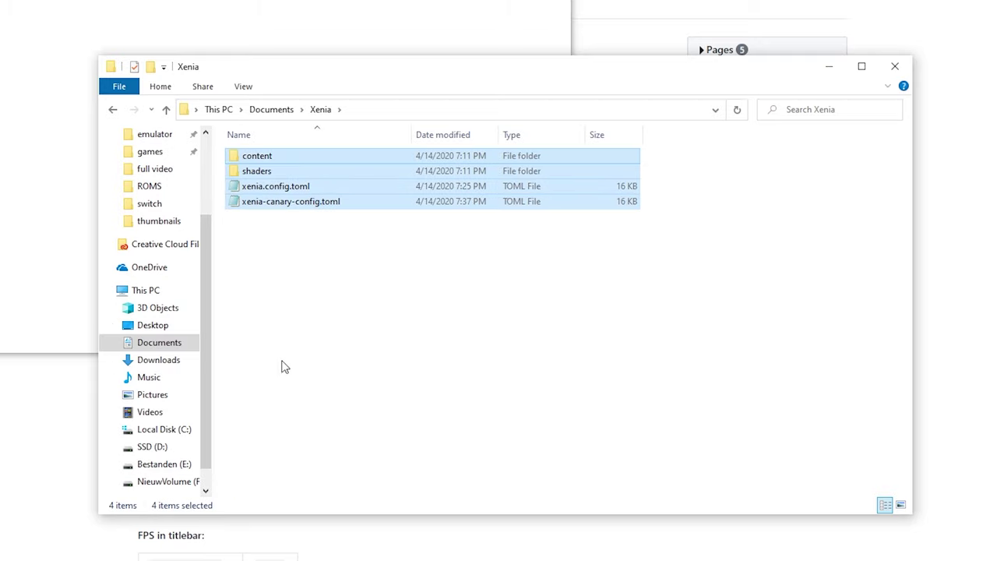
click(112, 110)
click(112, 110)
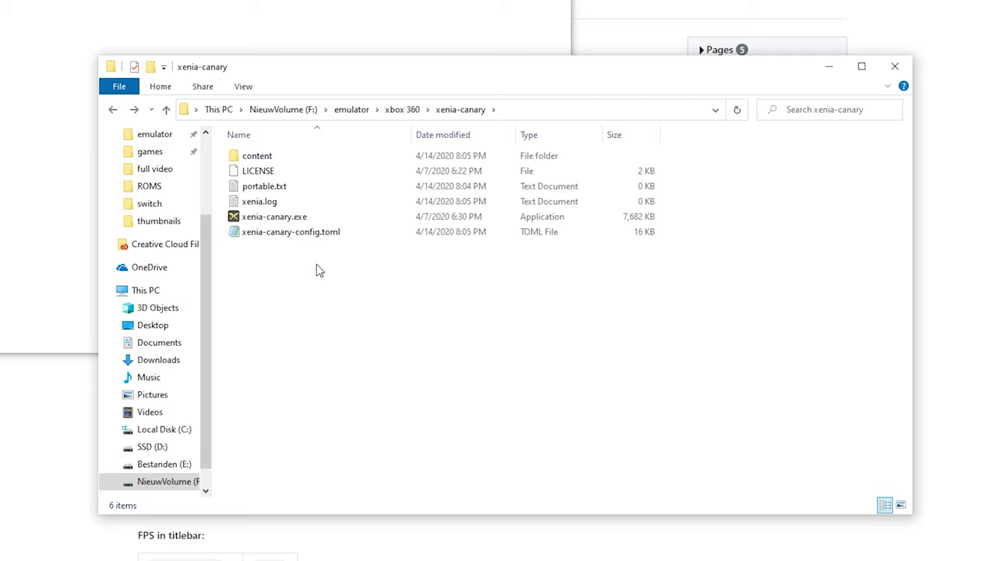
double_click(262, 232)
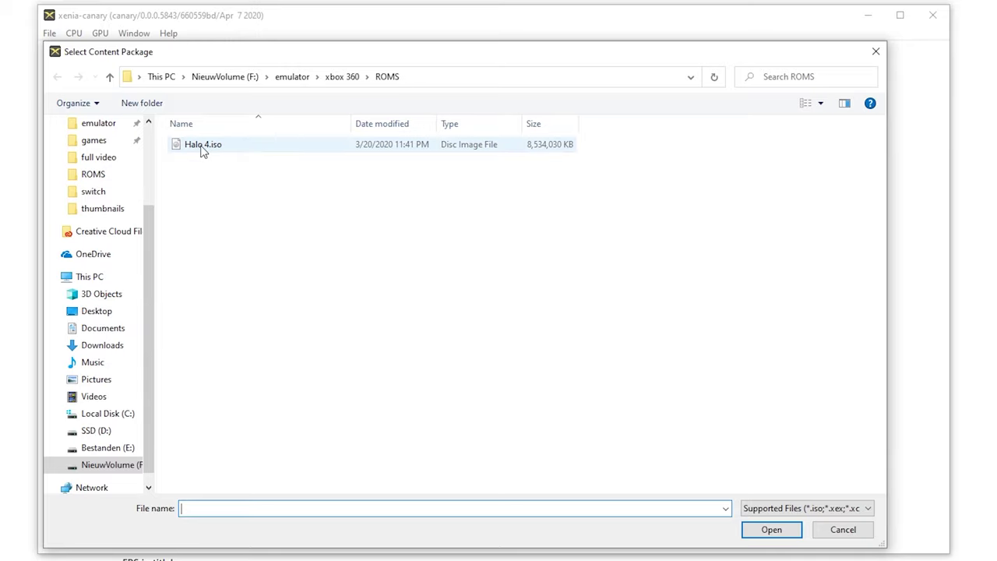
click(828, 530)
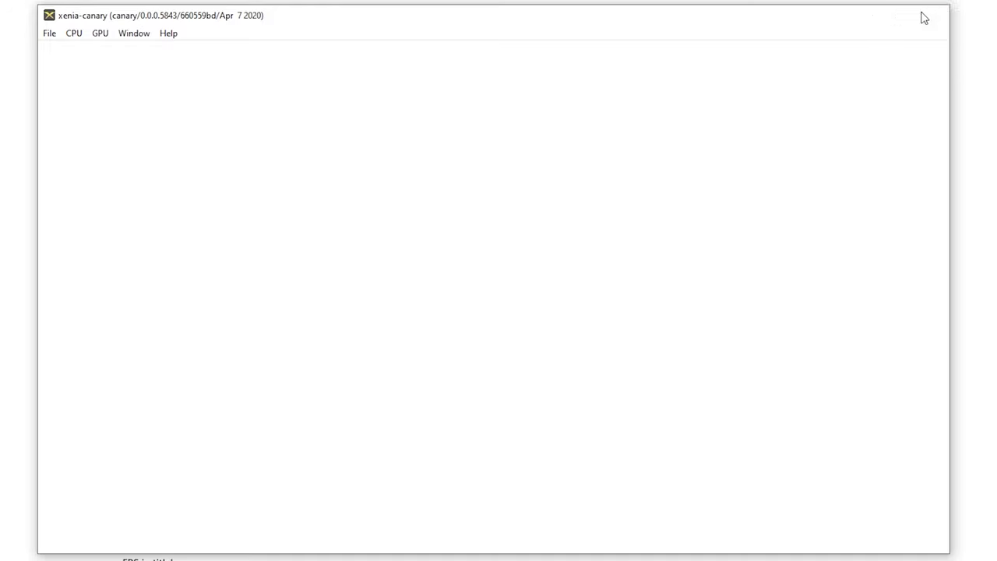
click(931, 15)
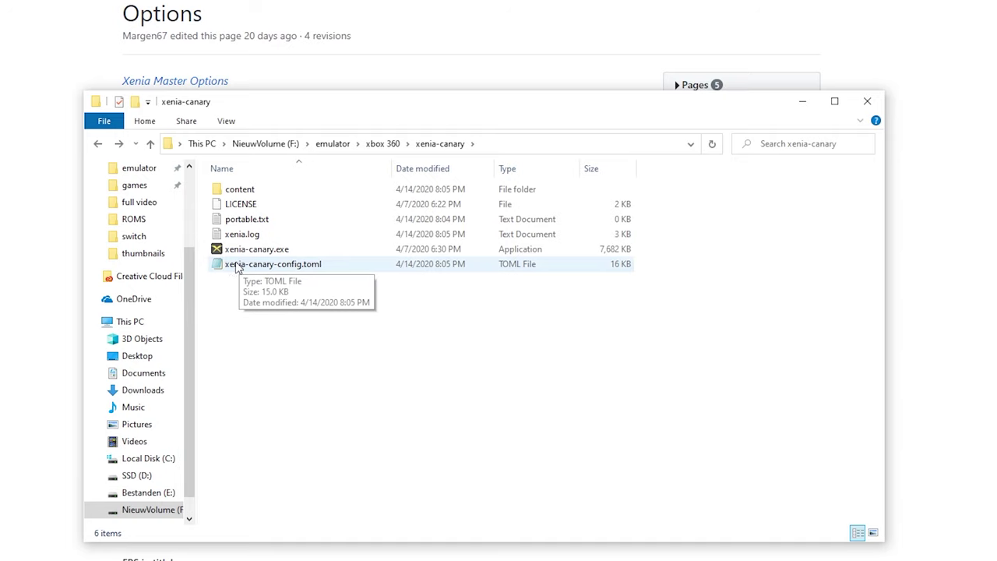
Open xenia-canary-config.toml in Notepad, move it over the folder, and highlight the UE_Workaround comment.
double_click(290, 266)
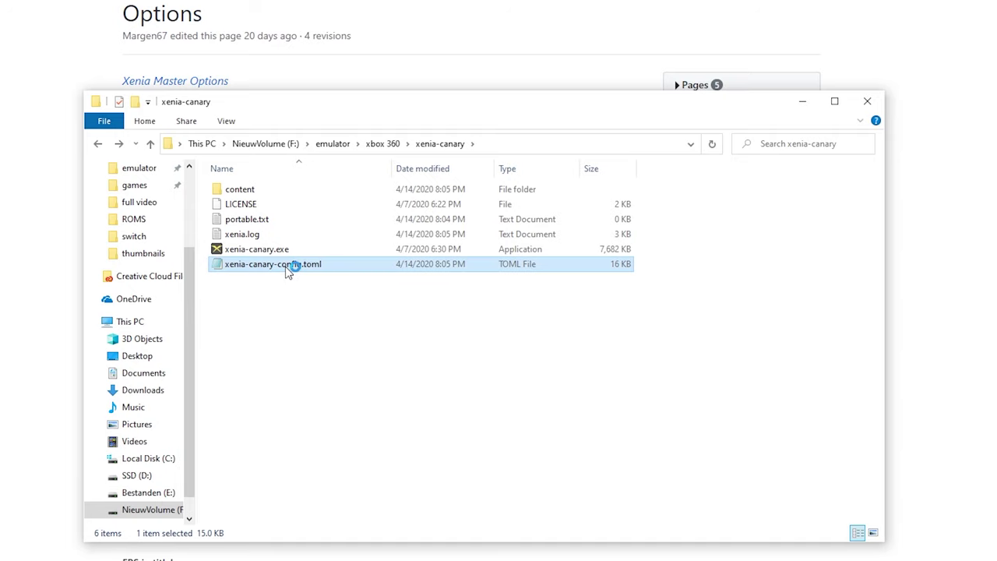
drag(557, 0, 246, 3)
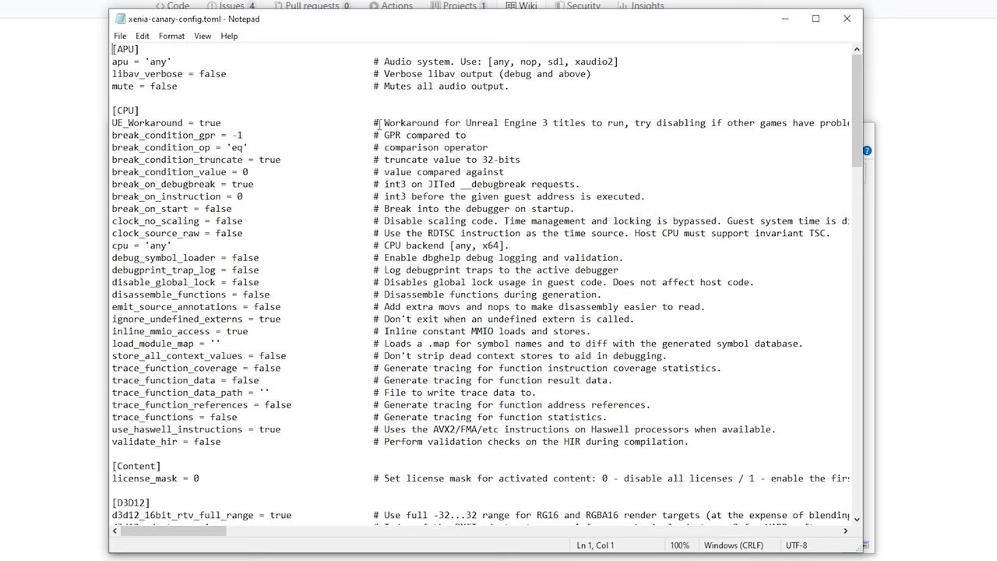
drag(380, 122, 760, 123)
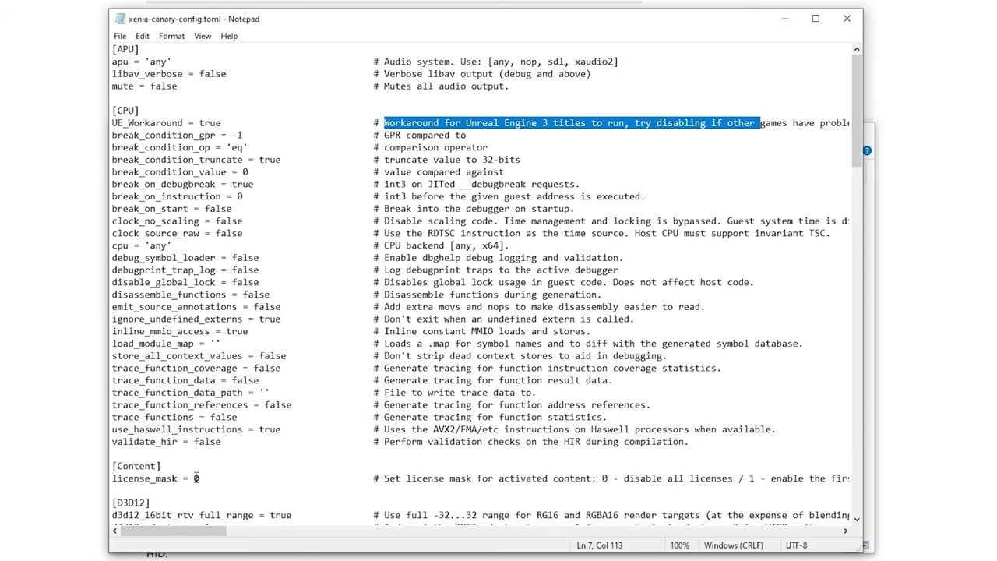
scroll(195, 483, down, 3)
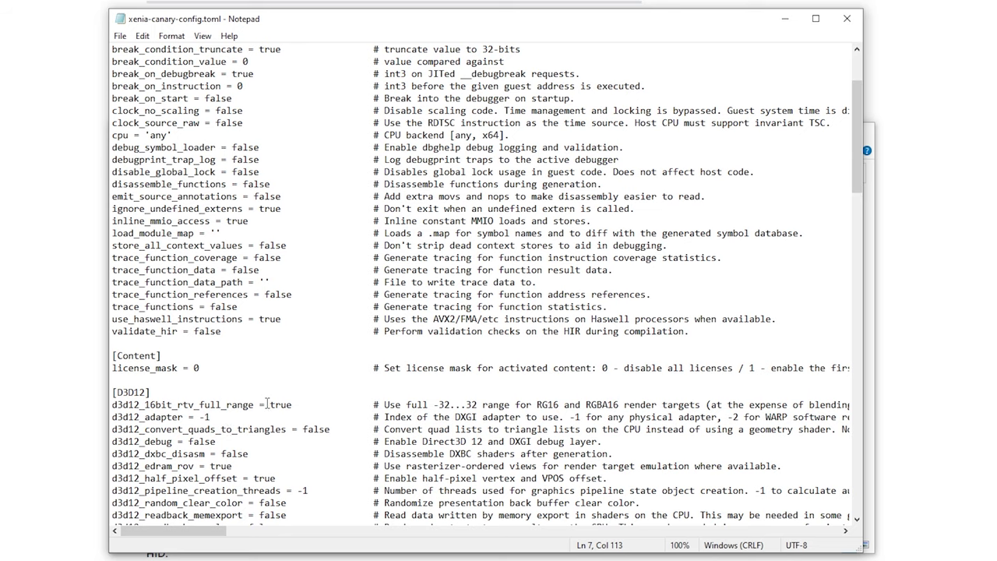
scroll(238, 421, down, 2)
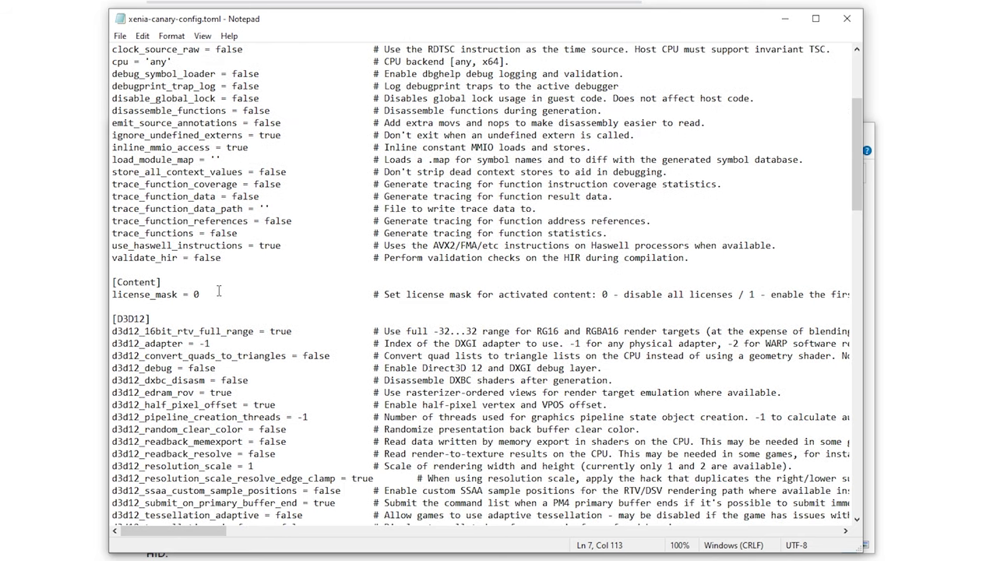
drag(201, 293, 194, 294)
click(223, 294)
drag(204, 295, 199, 294)
click(251, 293)
scroll(188, 299, down, 2)
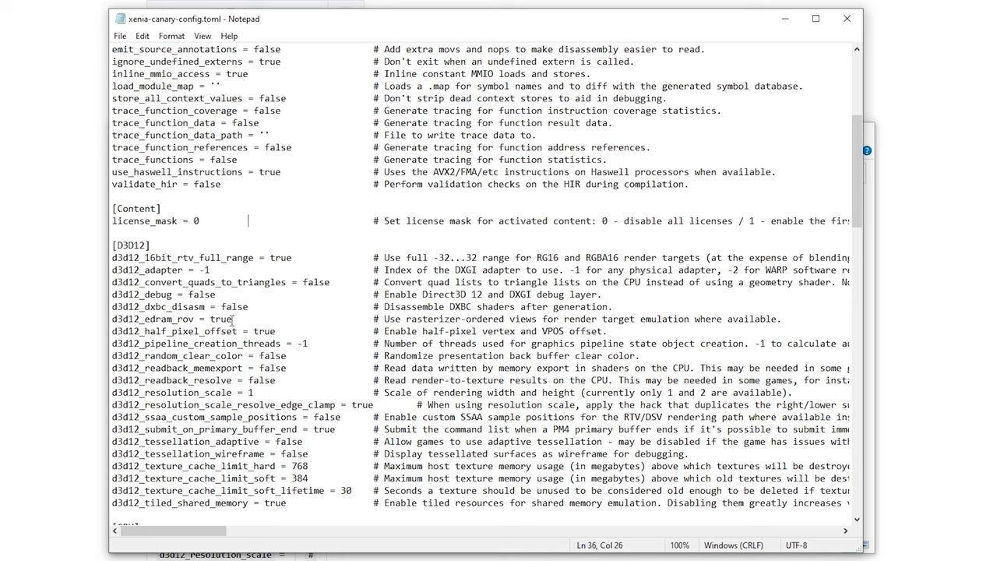
drag(232, 319, 209, 319)
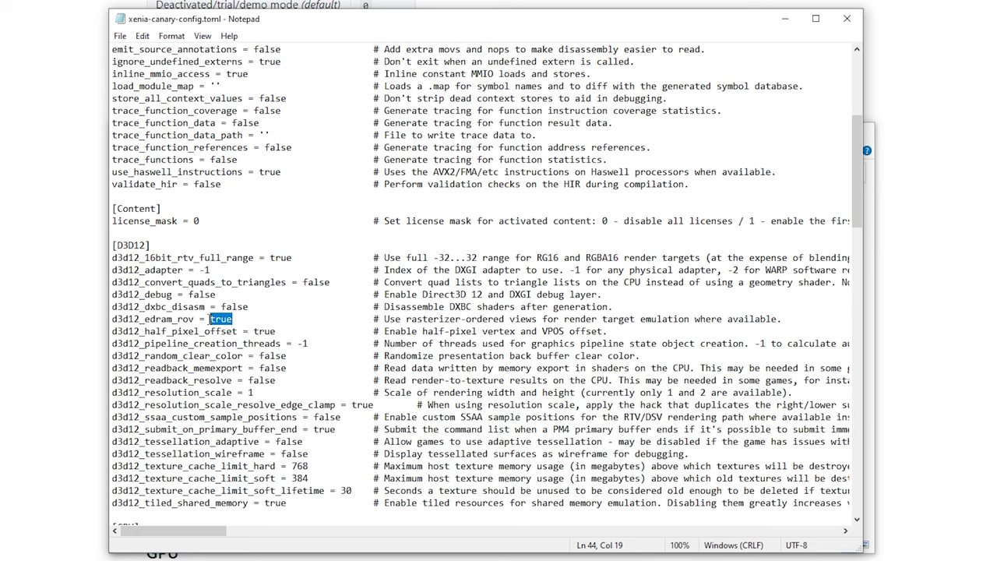
Change d3d12_resolution_scale from 1 to 2 in xenia-canary-config.toml.
click(243, 319)
scroll(249, 382, down, 1)
drag(134, 356, 238, 356)
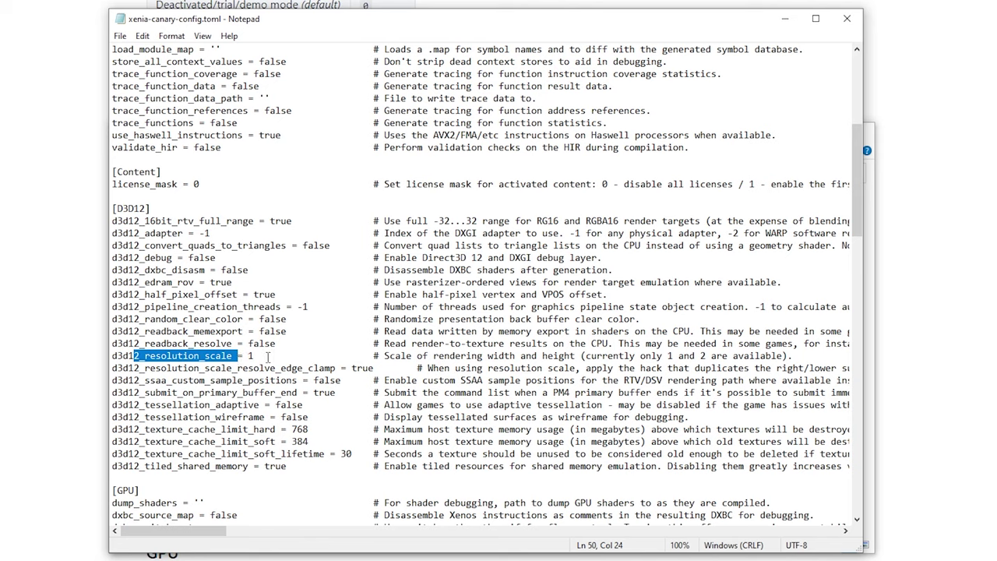
click(265, 356)
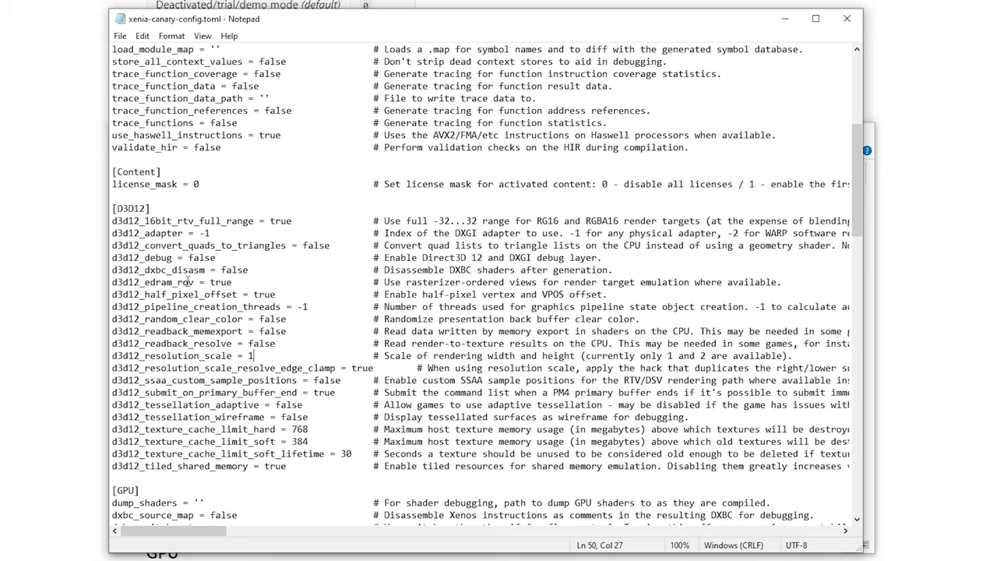
key(BackSpace)
text(2)
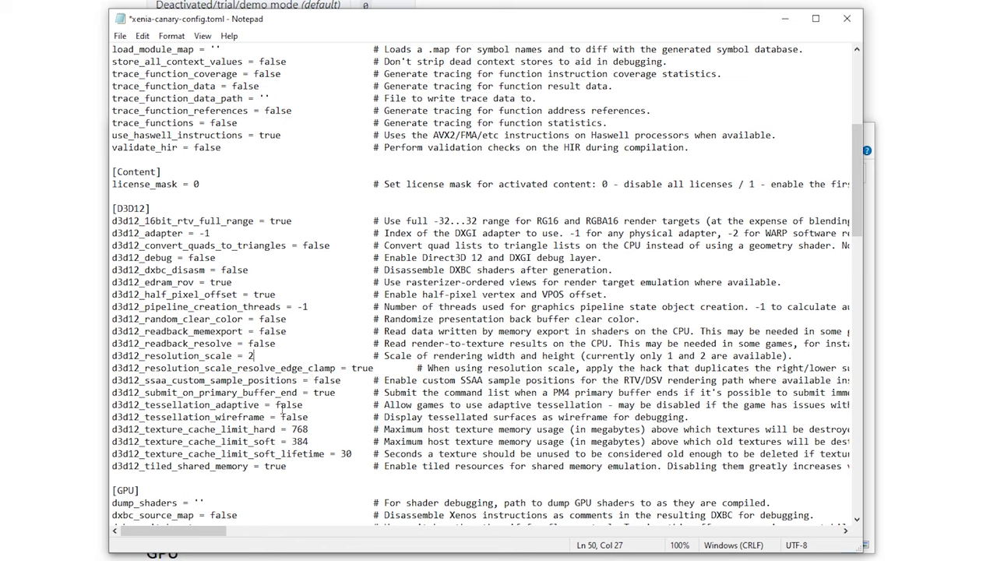
scroll(221, 430, down, 6)
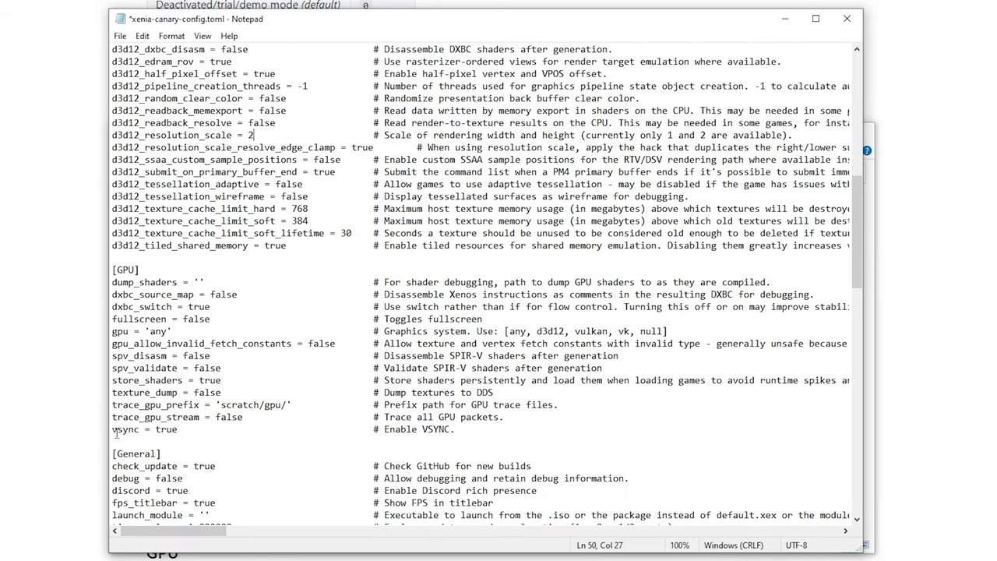
click(182, 429)
drag(182, 429, 154, 430)
click(179, 430)
scroll(164, 427, down, 2)
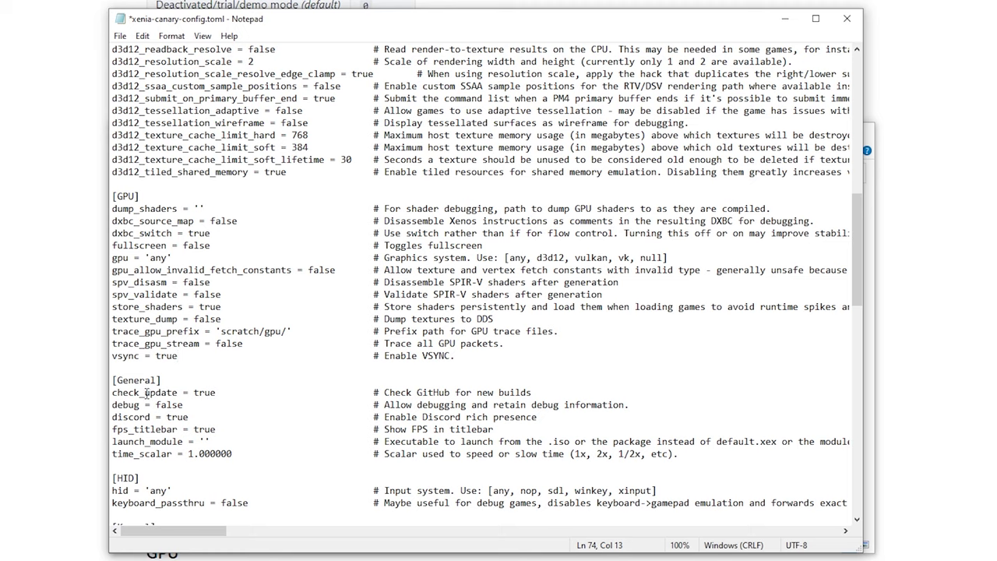
drag(216, 393, 156, 404)
drag(189, 416, 166, 417)
scroll(160, 447, down, 2)
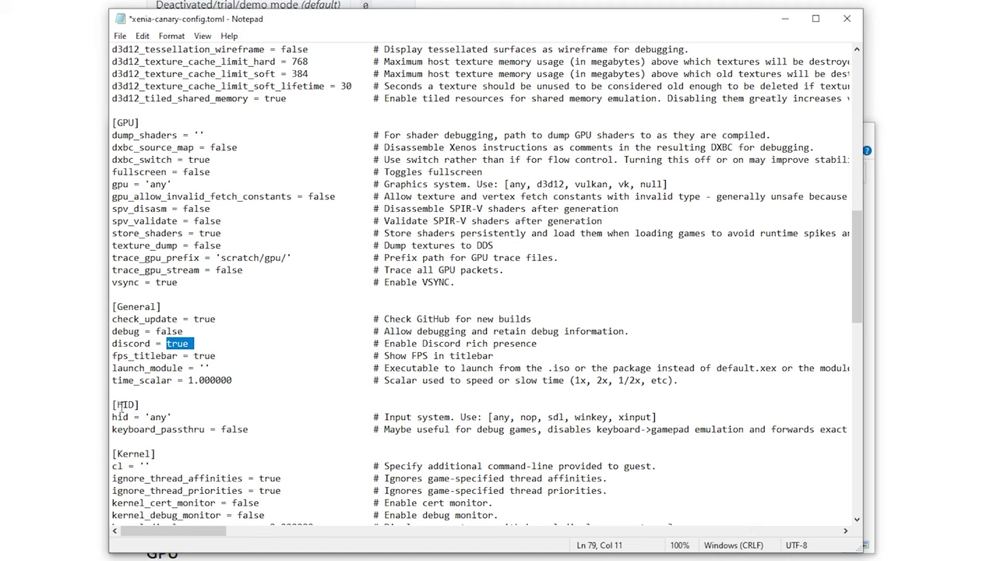
double_click(121, 405)
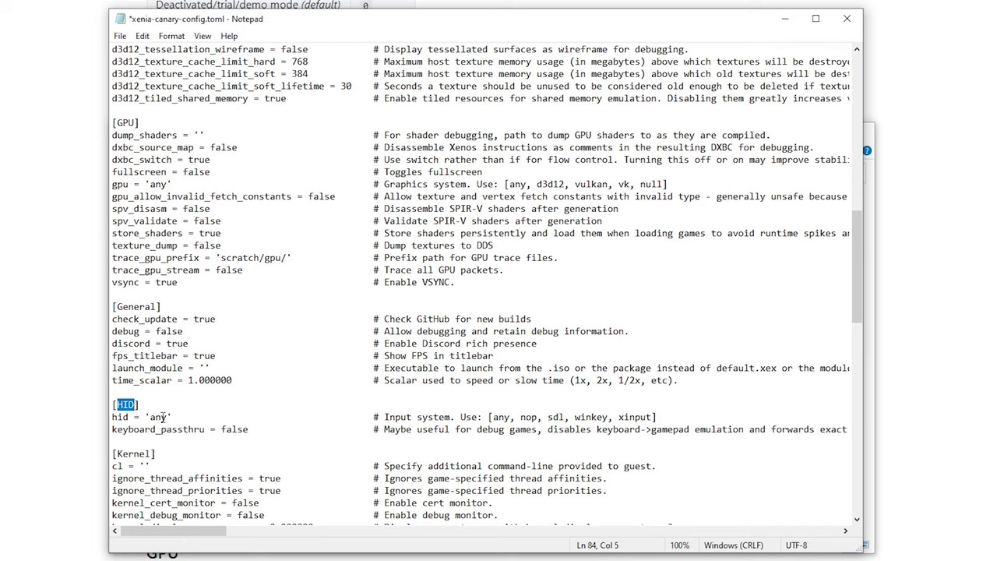
drag(168, 417, 150, 418)
drag(576, 418, 609, 418)
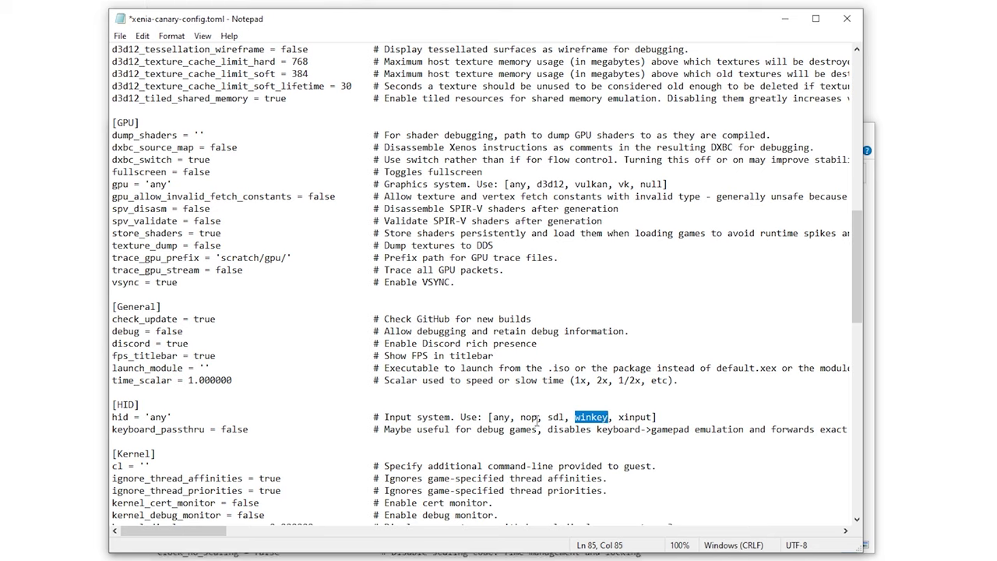
drag(548, 418, 569, 418)
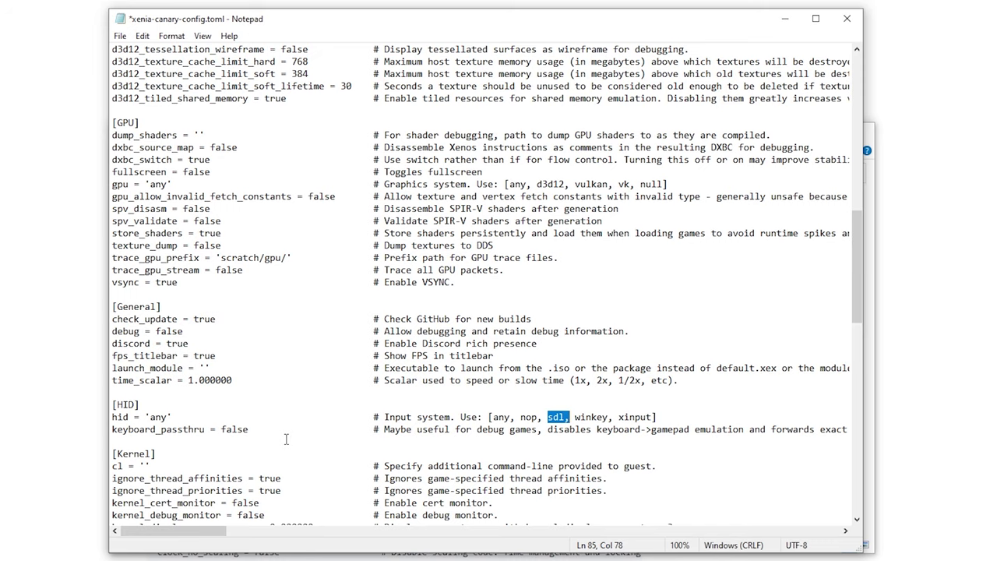
drag(618, 418, 654, 418)
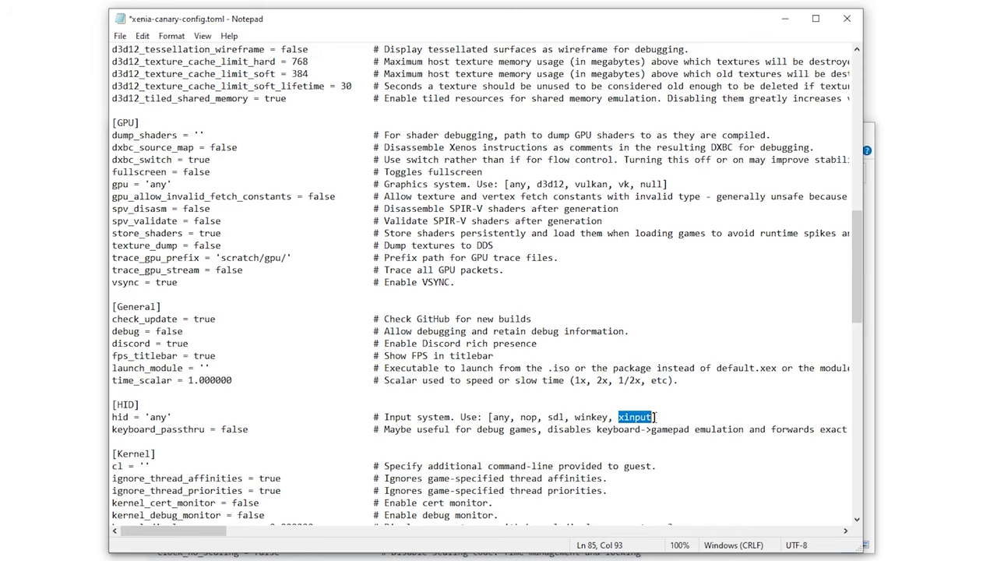
scroll(251, 437, down, 2)
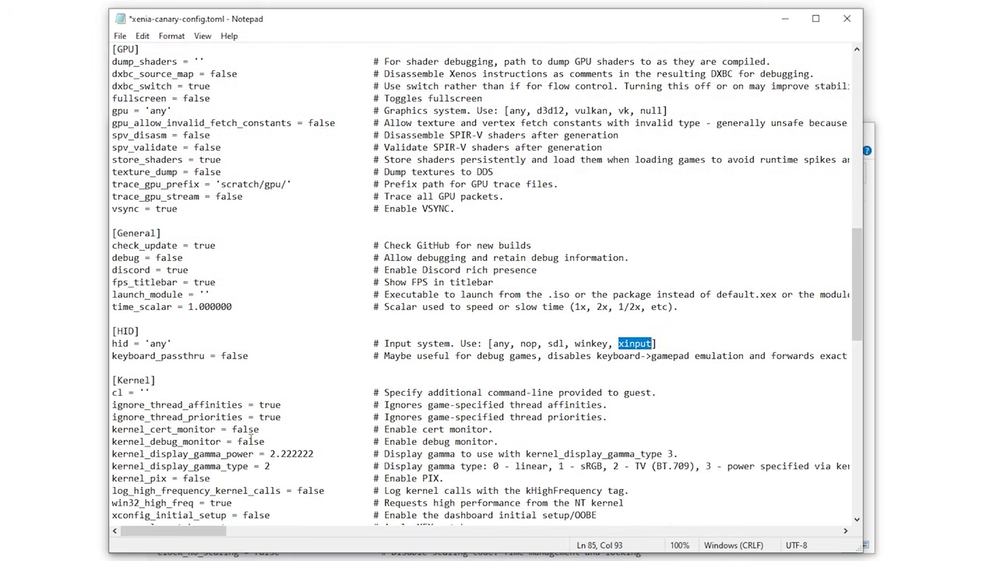
scroll(245, 436, down, 8)
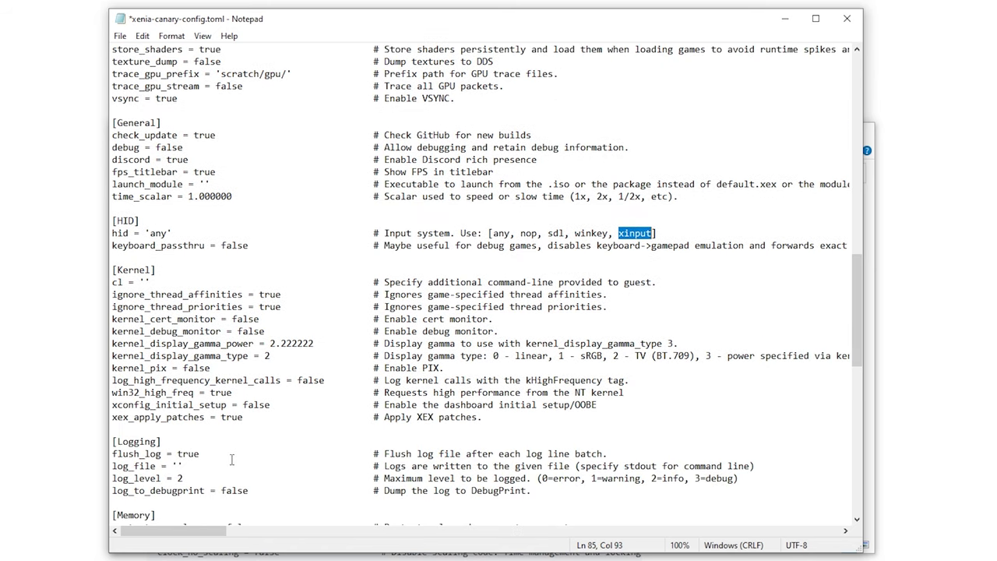
scroll(231, 460, down, 4)
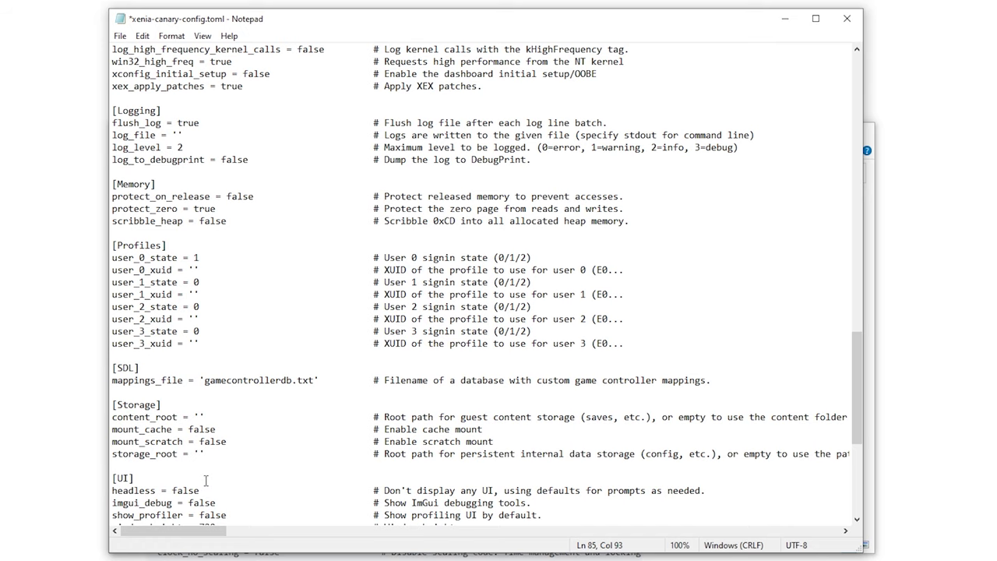
scroll(205, 479, up, 7)
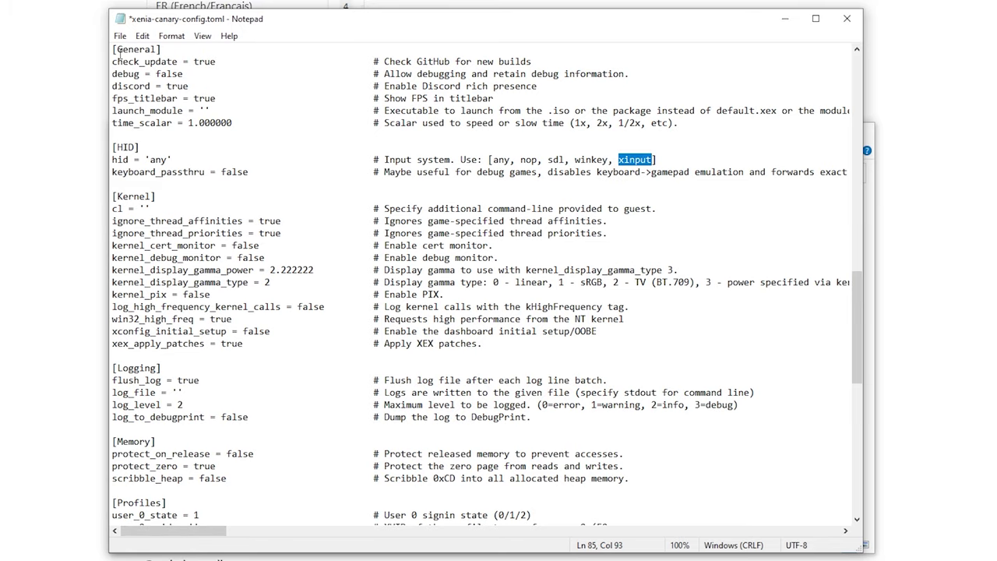
Close Notepad, load Halo 4.iso in Xenia via File > Open, and reposition the game window.
click(847, 21)
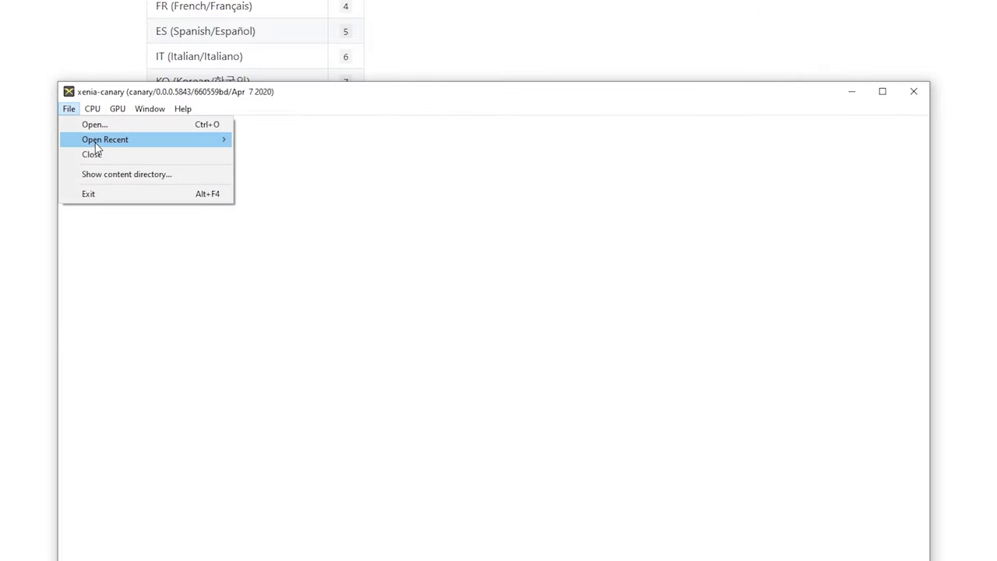
click(207, 129)
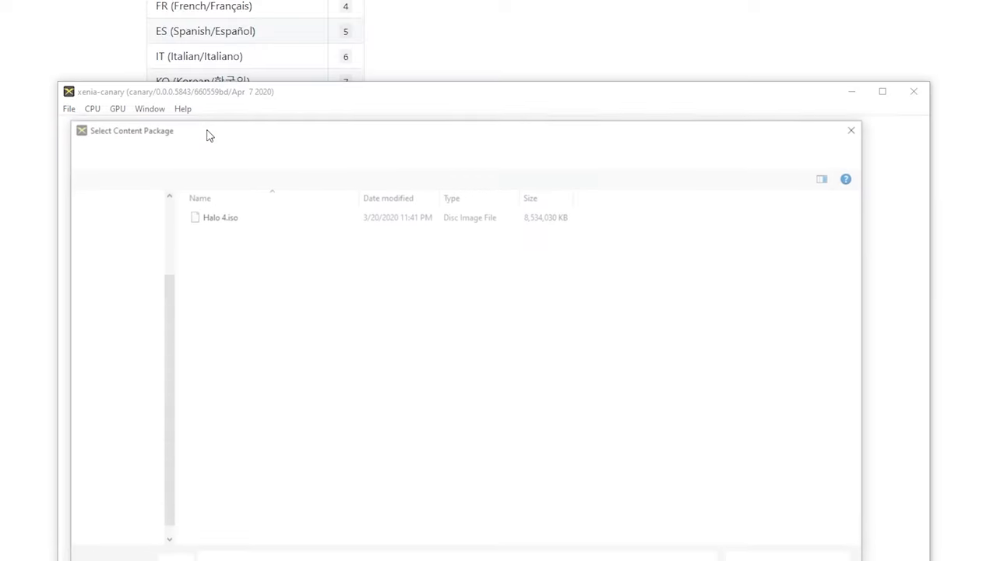
double_click(215, 215)
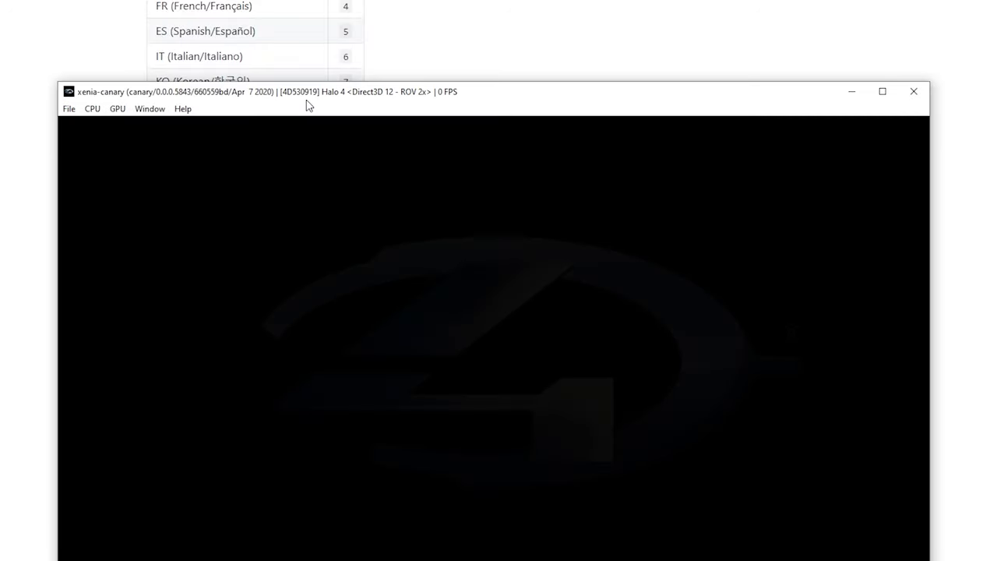
drag(306, 98, 289, 82)
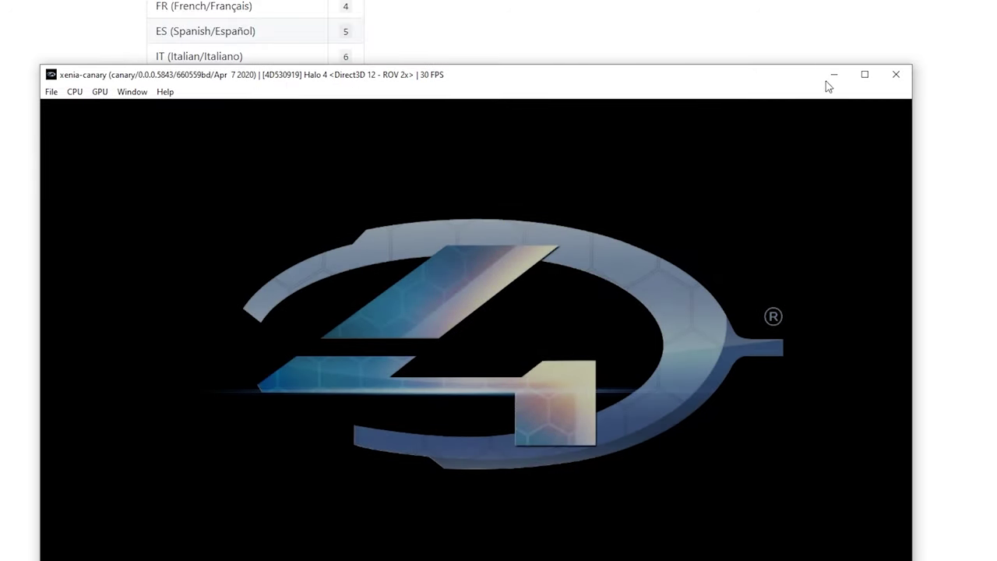